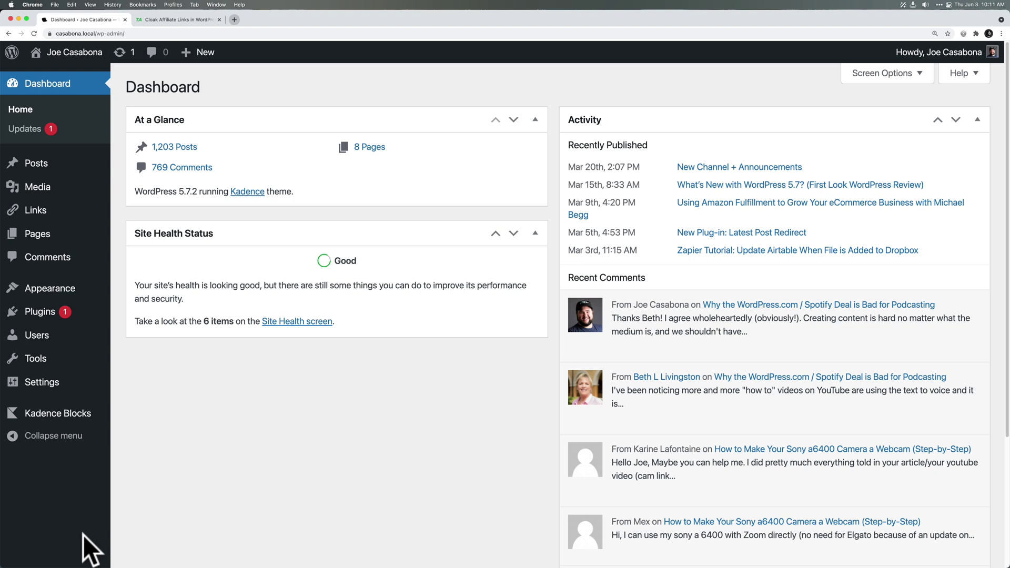
- Search the plugin directory for 'Redirection', then install and activate it
{"action": "mouse_move", "coordinate": [90, 316]}
{"action": "left_click", "coordinate": [139, 337]}
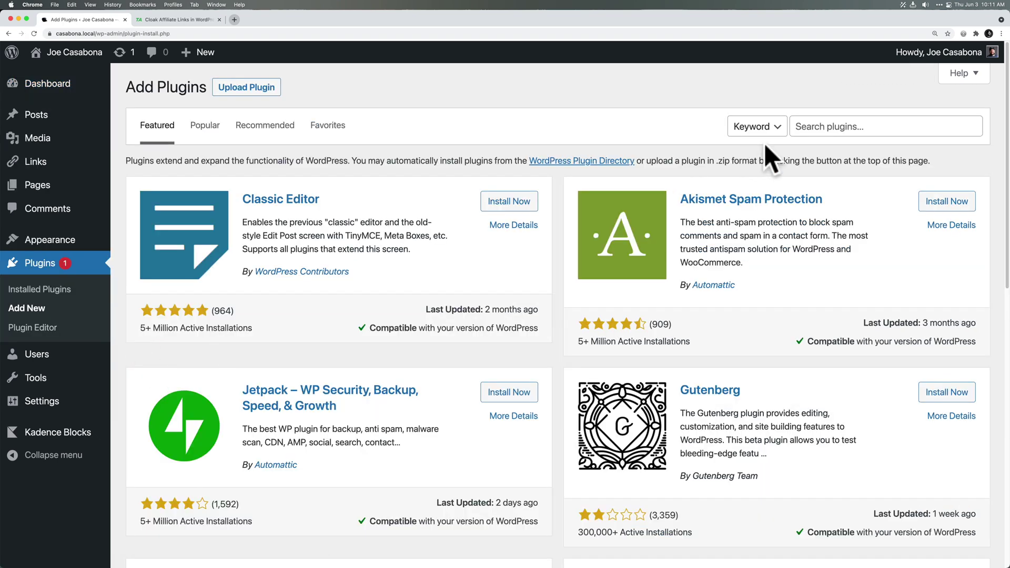
{"action": "left_click", "coordinate": [832, 127]}
{"action": "type", "text": "Redirection"}
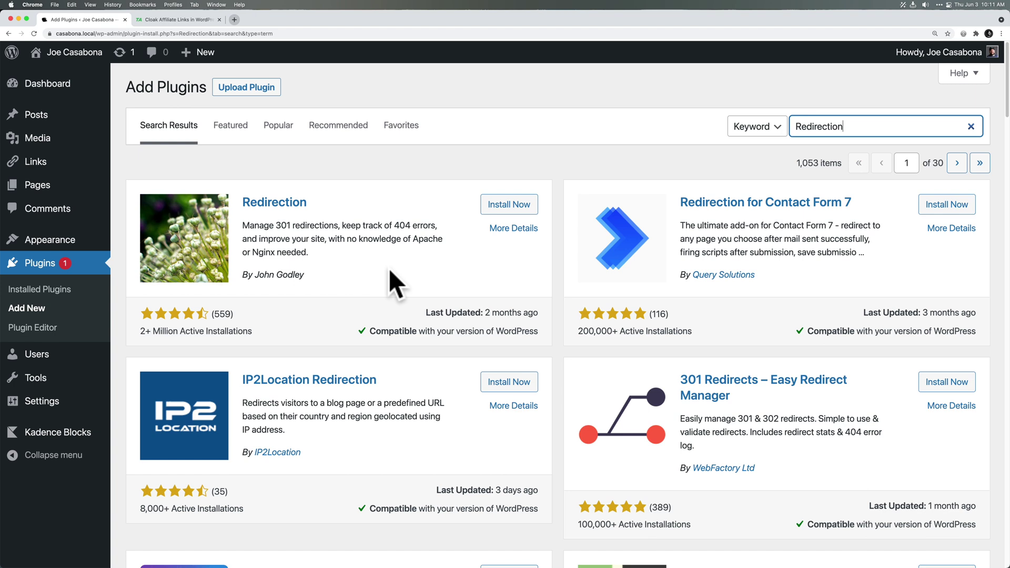
{"action": "left_click", "coordinate": [519, 204]}
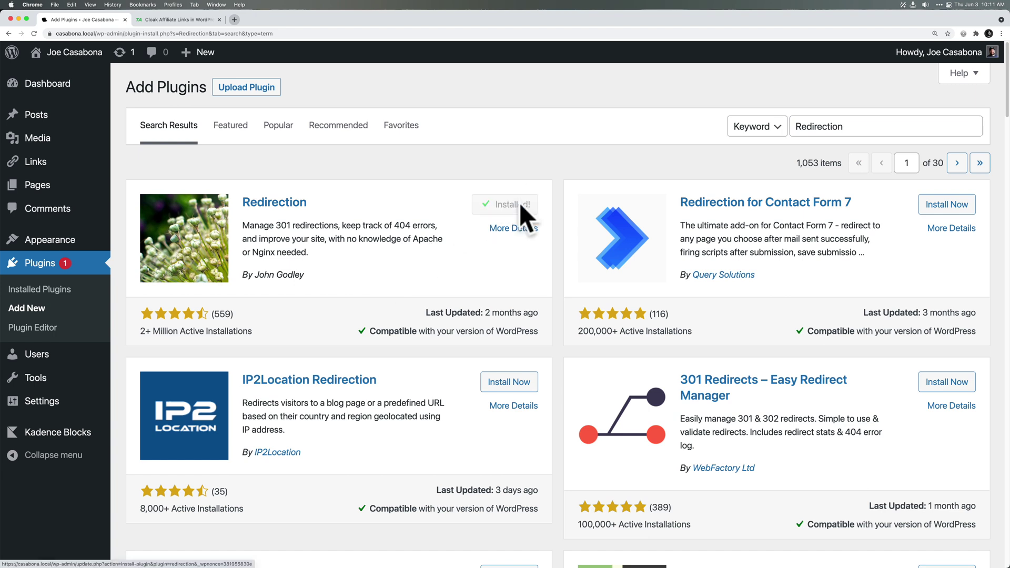
{"action": "left_click", "coordinate": [510, 209]}
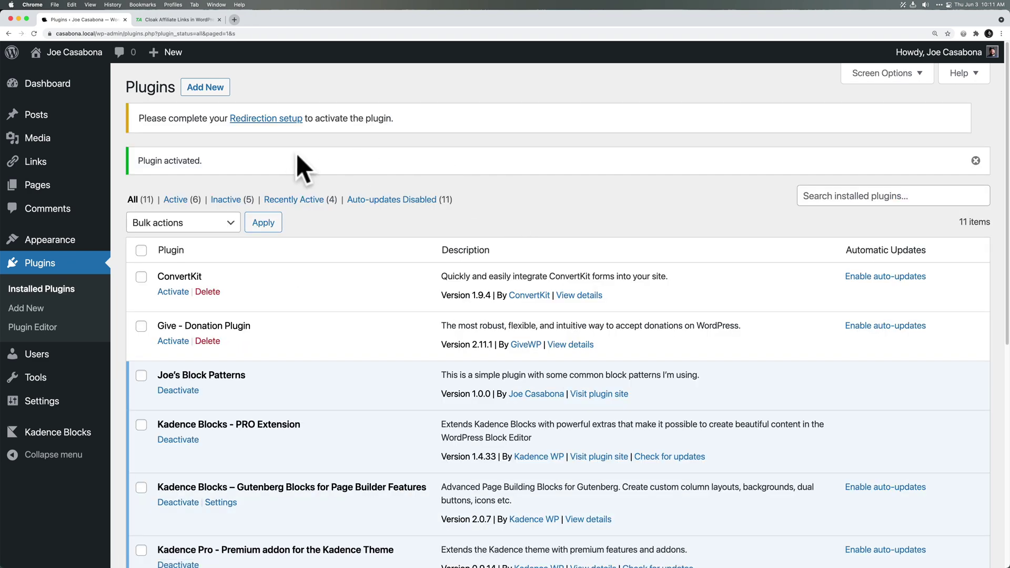
- Open the Redirection setup page from the notice, scroll through the welcome page and click Start Setup
{"action": "left_click", "coordinate": [264, 124]}
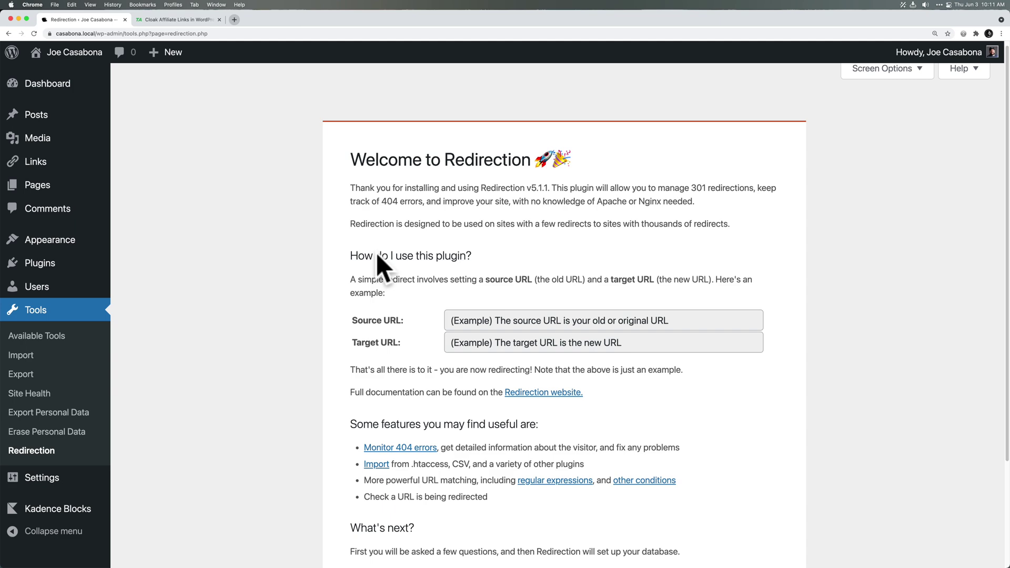
{"action": "scroll", "coordinate": [376, 252], "scroll_direction": "down", "scroll_amount": 2}
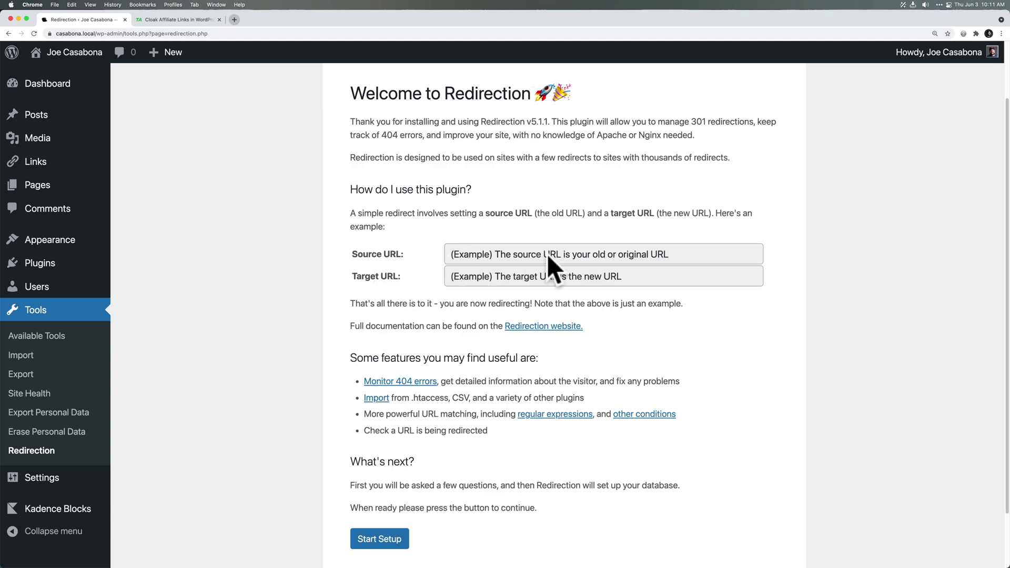
{"action": "left_click_drag", "start_coordinate": [687, 254], "coordinate": [445, 259]}
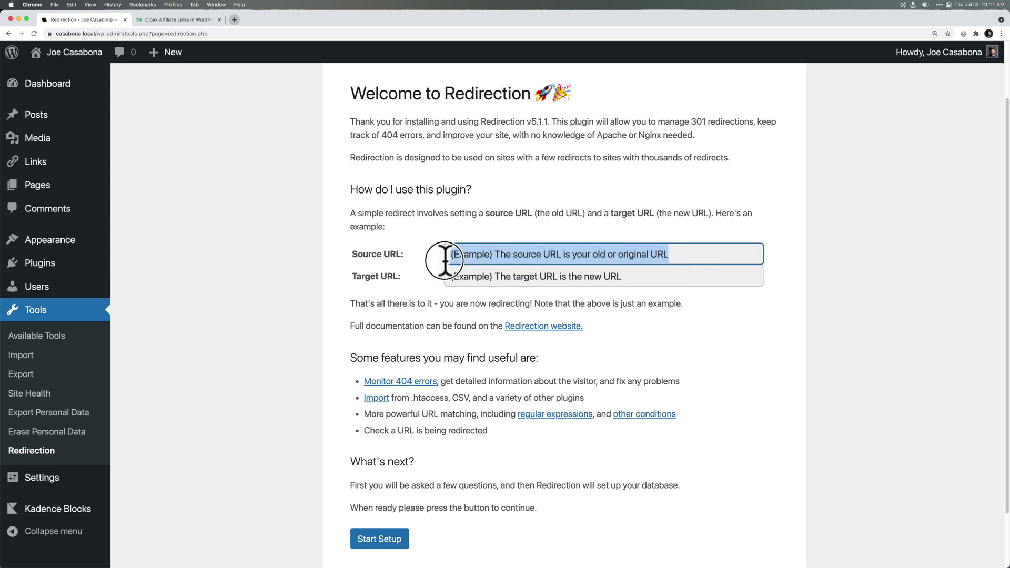
{"action": "left_click", "coordinate": [469, 232]}
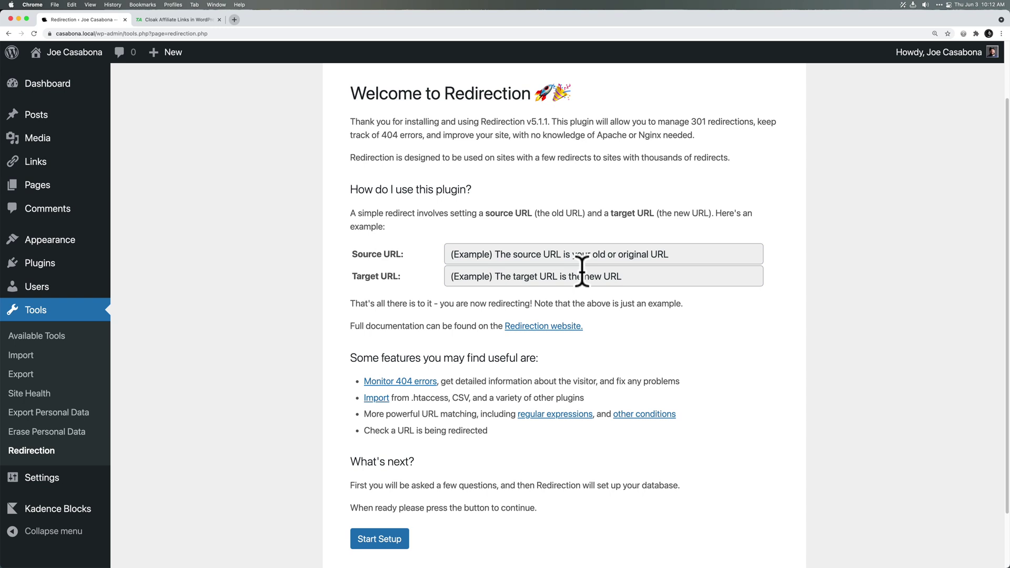
{"action": "scroll", "coordinate": [582, 272], "scroll_direction": "down", "scroll_amount": 1}
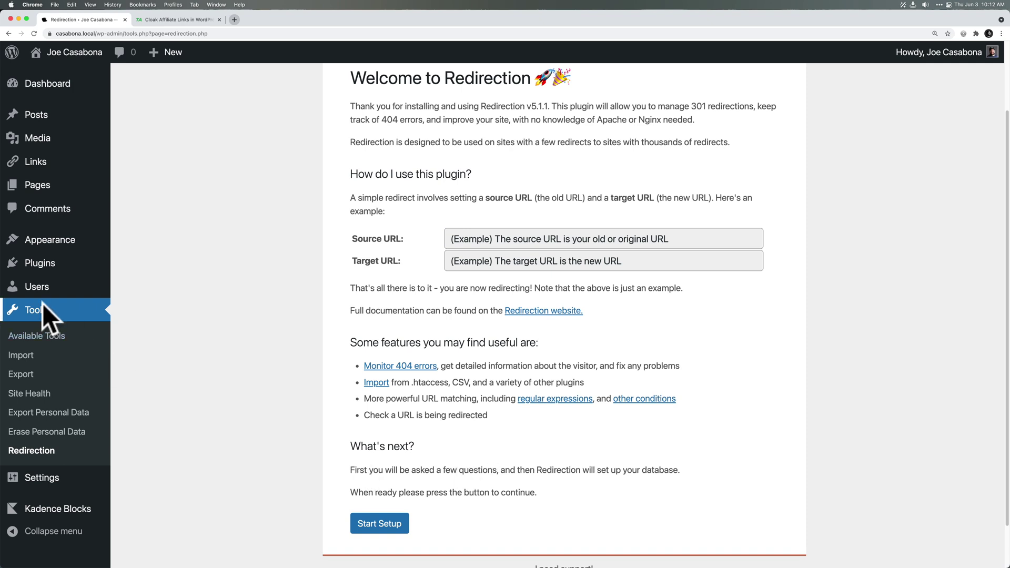
{"action": "left_click", "coordinate": [53, 453]}
- Tick 'Monitor permalink changes' and 'Keep a log of all redirects and 404 errors' in Basic Setup
{"action": "left_click", "coordinate": [394, 524]}
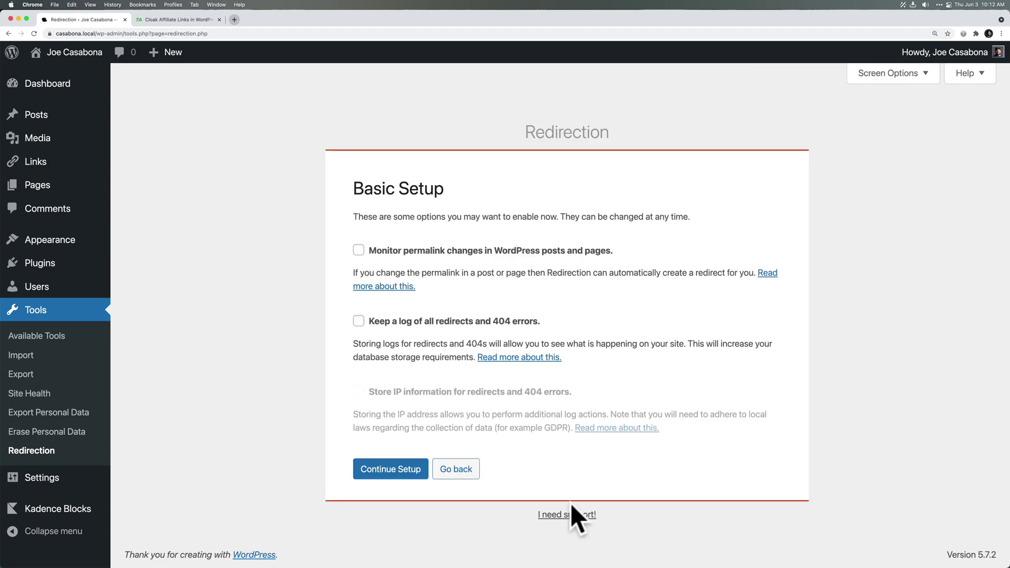
{"action": "left_click", "coordinate": [481, 251]}
{"action": "left_click", "coordinate": [444, 324]}
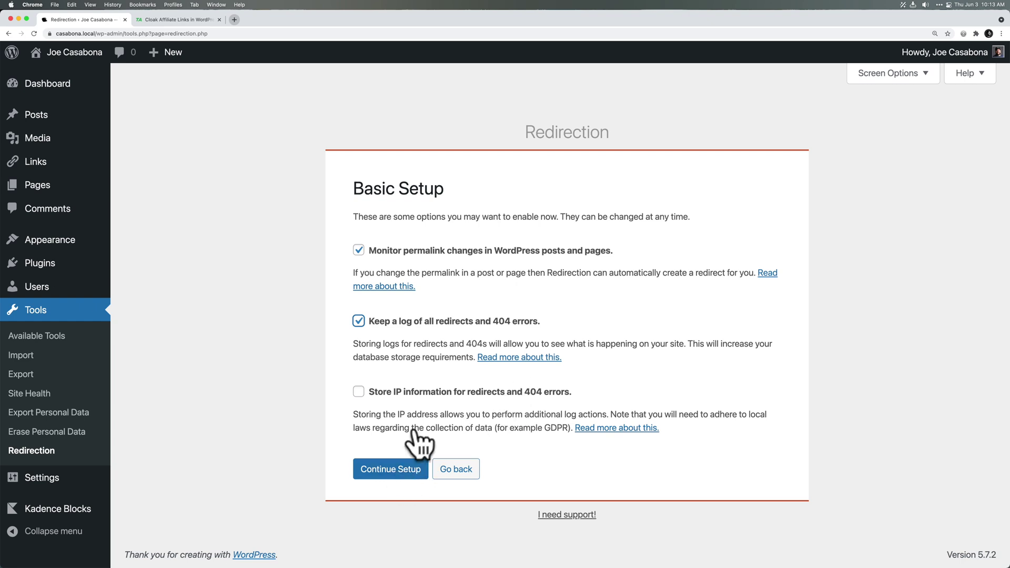
- Complete the Redirection wizard through the REST API check to Finished
{"action": "left_click", "coordinate": [398, 472]}
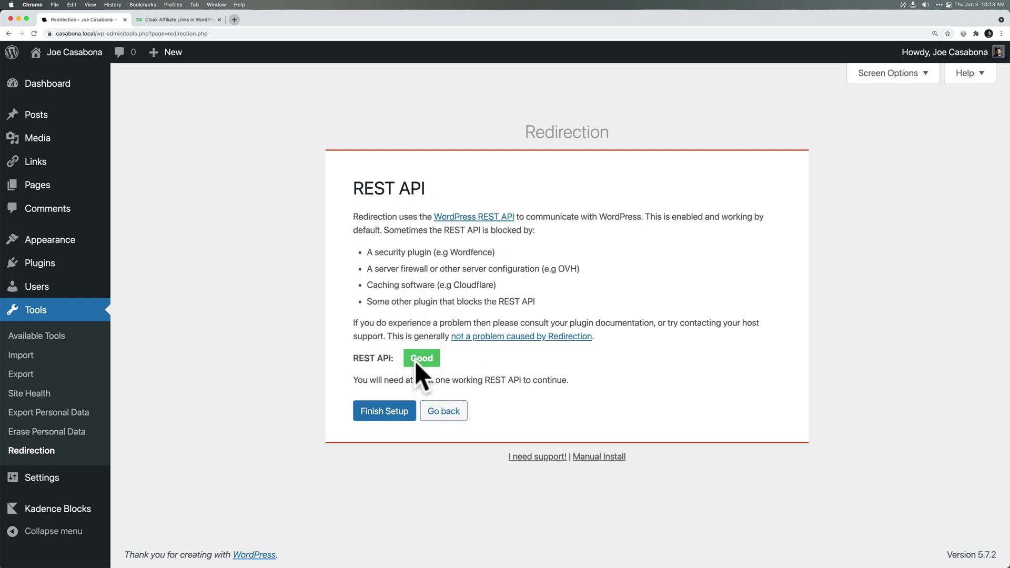
{"action": "left_click", "coordinate": [395, 411]}
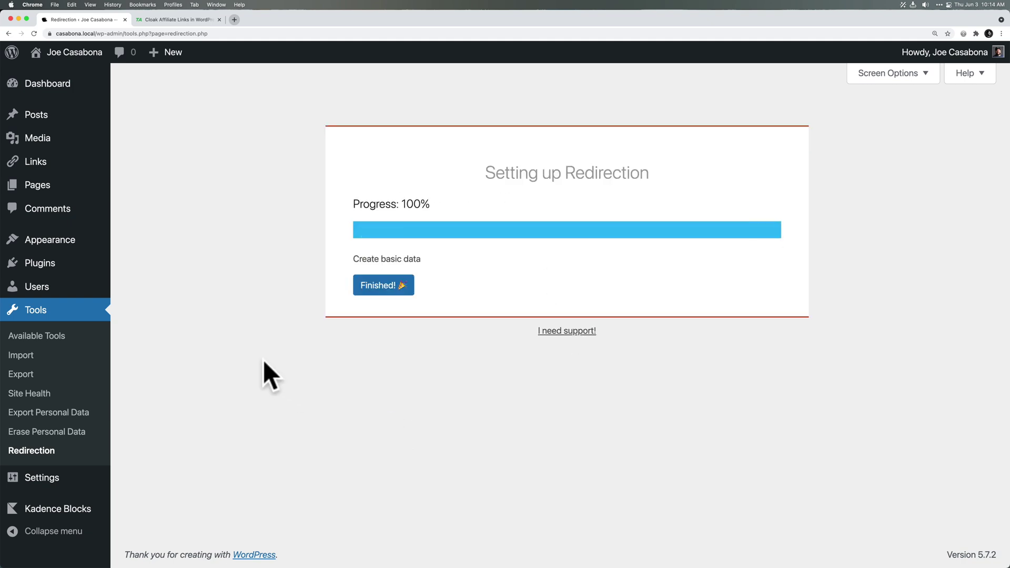
{"action": "left_click", "coordinate": [378, 292]}
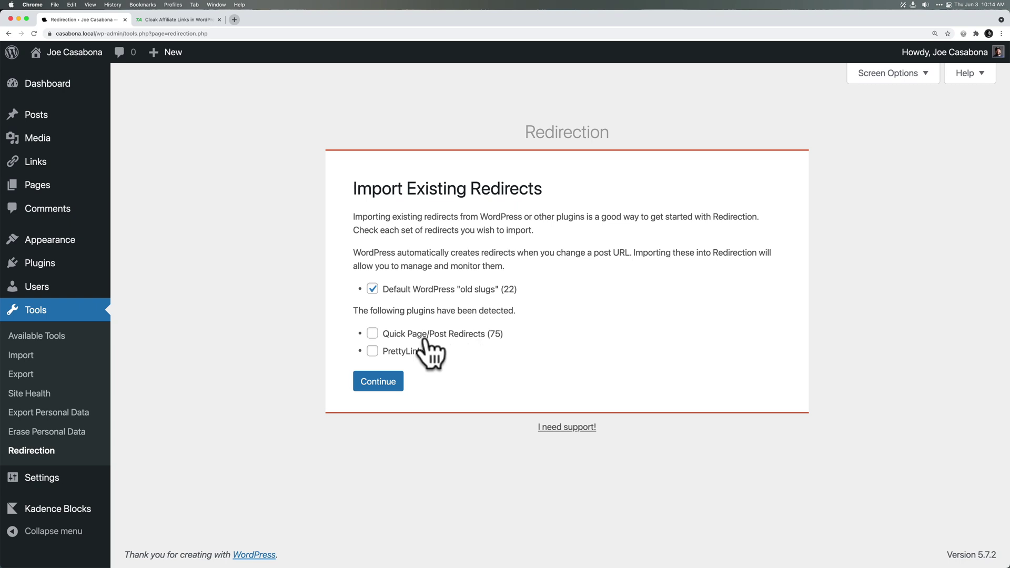
- Import existing redirects, including Quick Page/Post Redirects and PrettyLinks
{"action": "left_click", "coordinate": [372, 333]}
{"action": "left_click", "coordinate": [372, 351]}
{"action": "left_click", "coordinate": [390, 374]}
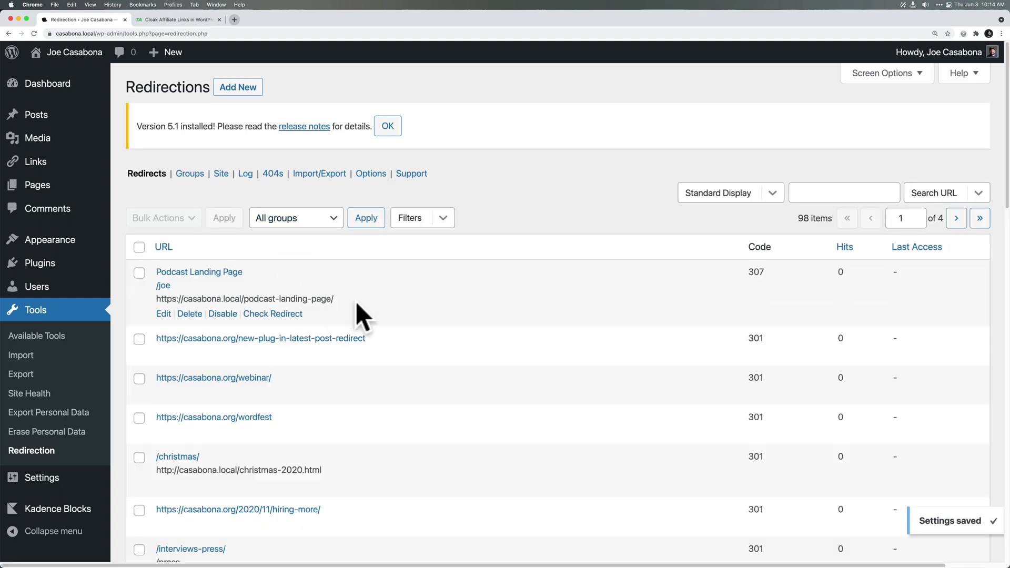
- Dismiss the 'Version 5.1 installed' notice and open the Add New redirect form
{"action": "scroll", "coordinate": [436, 360], "scroll_direction": "down", "scroll_amount": 2}
{"action": "scroll", "coordinate": [427, 366], "scroll_direction": "down", "scroll_amount": 3}
{"action": "scroll", "coordinate": [427, 366], "scroll_direction": "up", "scroll_amount": 6}
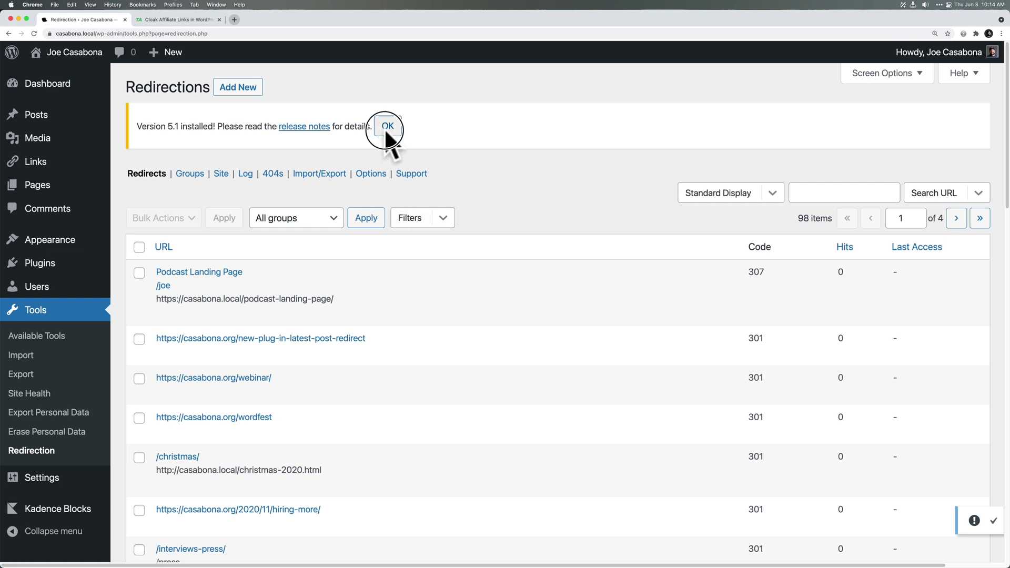
{"action": "left_click", "coordinate": [387, 127]}
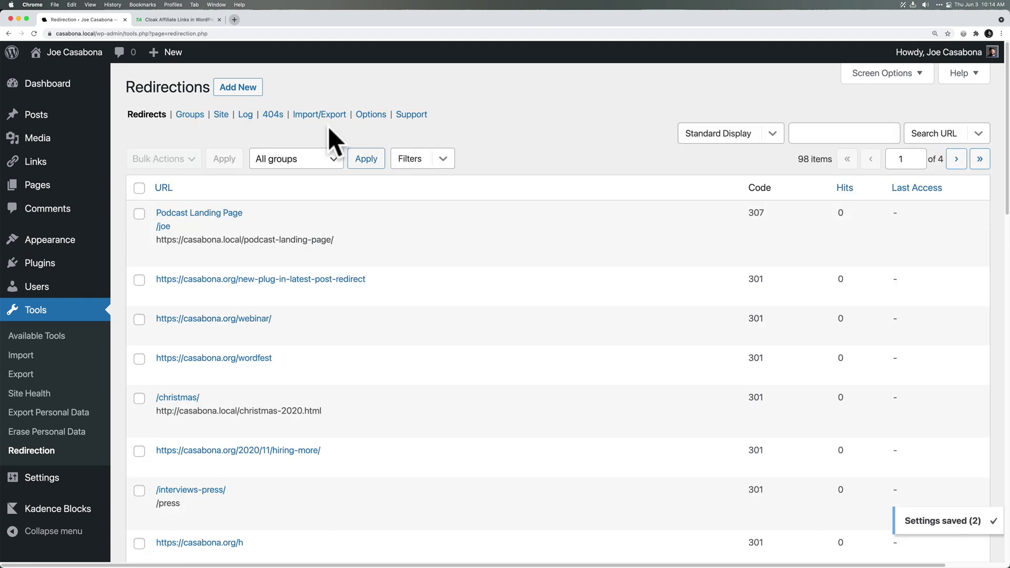
{"action": "left_click", "coordinate": [238, 88]}
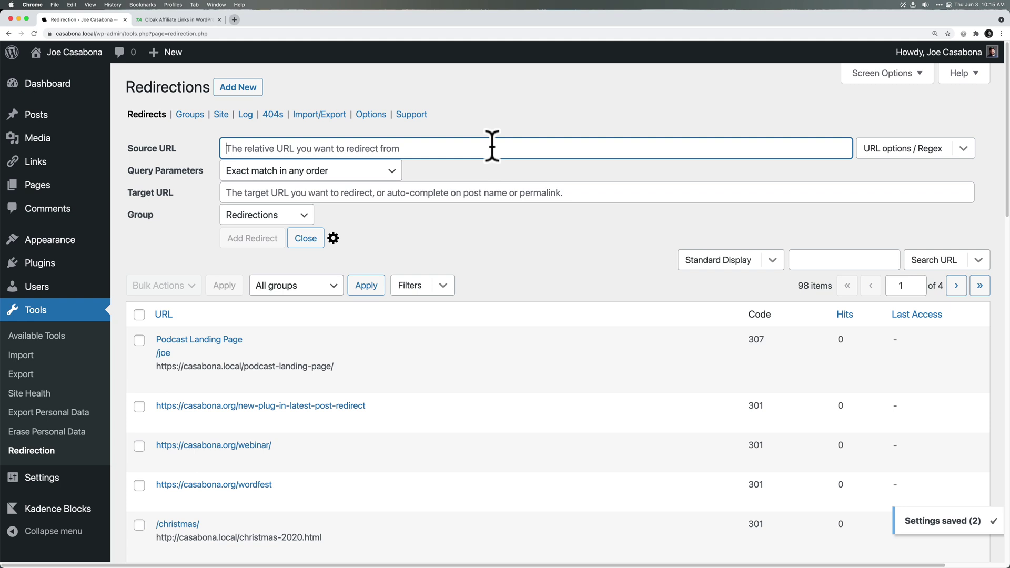
- Enter /youtube as the source URL and enable the Ignore Slash matching option
{"action": "type", "text": "youtube"}
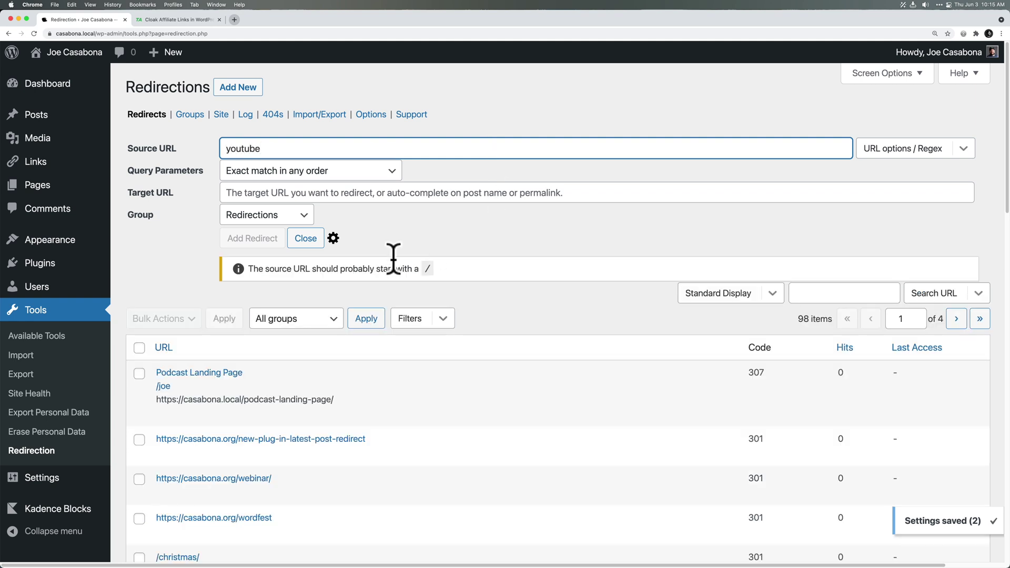
{"action": "left_click", "coordinate": [428, 269]}
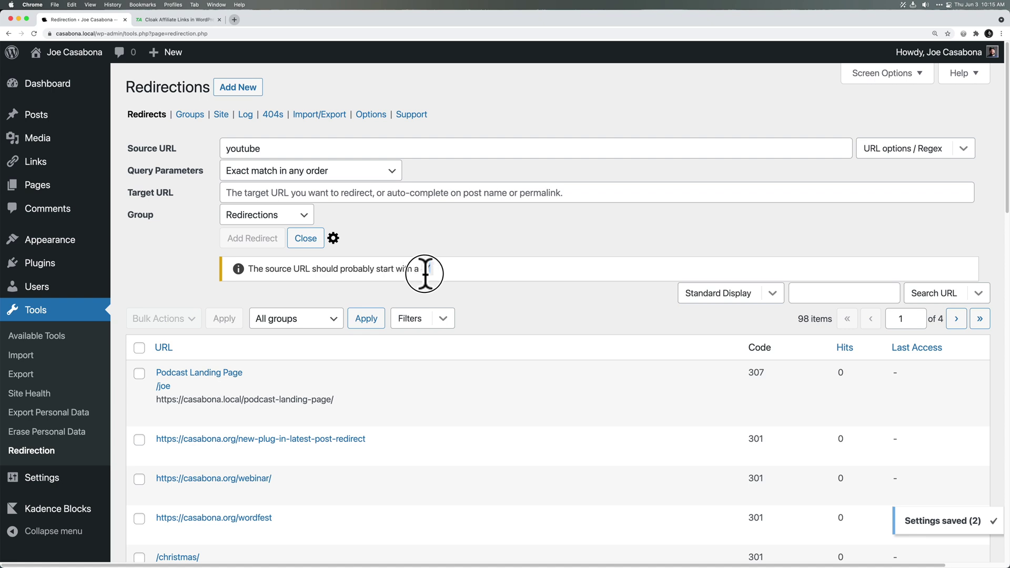
{"action": "left_click", "coordinate": [229, 149]}
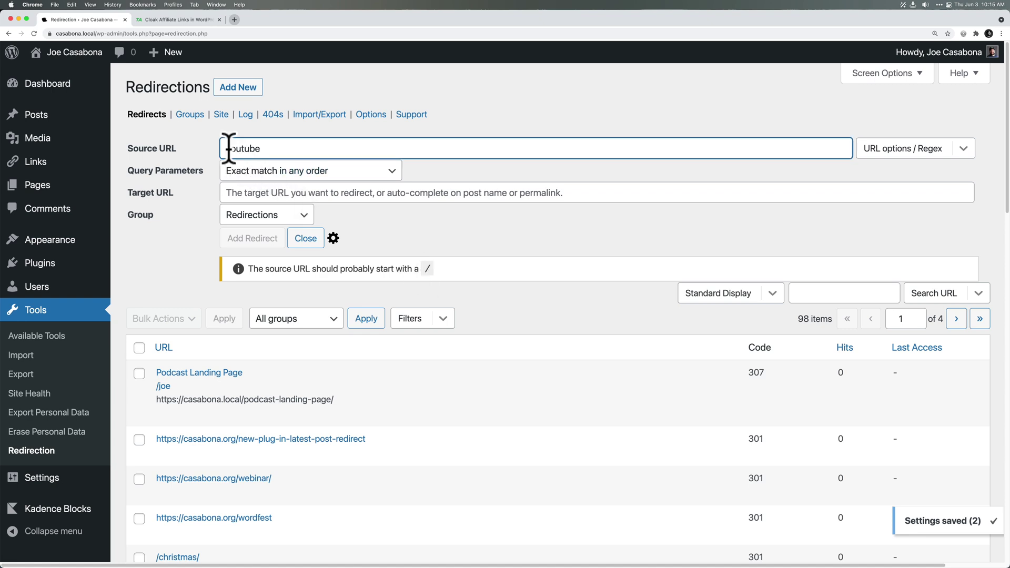
{"action": "type", "text": "/"}
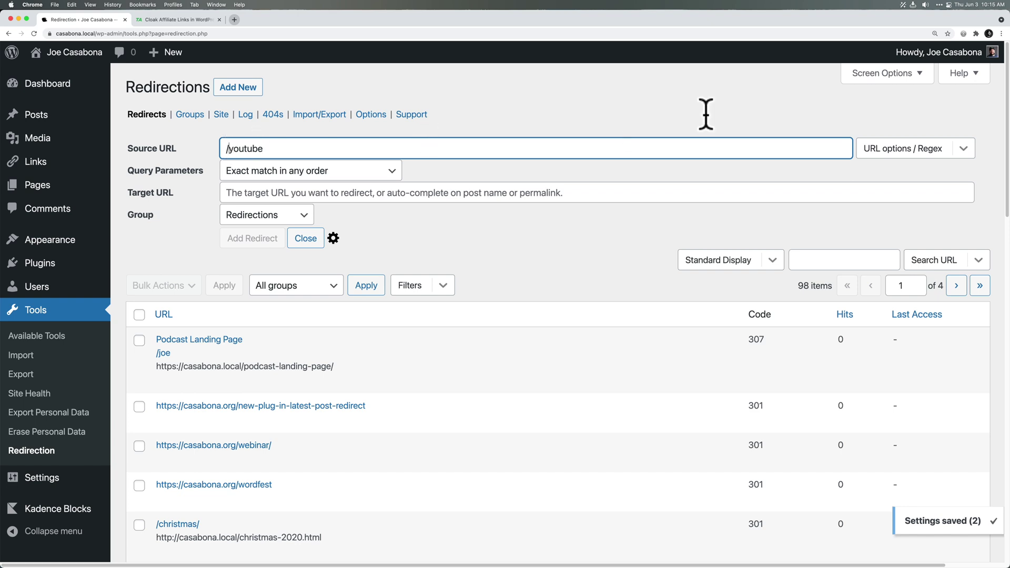
{"action": "left_click", "coordinate": [963, 149]}
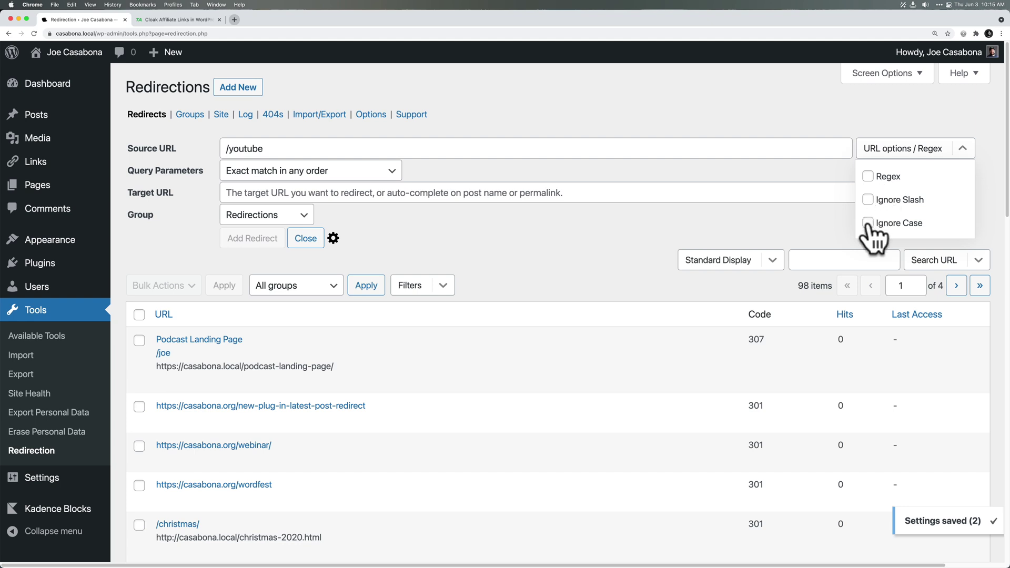
{"action": "left_click", "coordinate": [868, 201]}
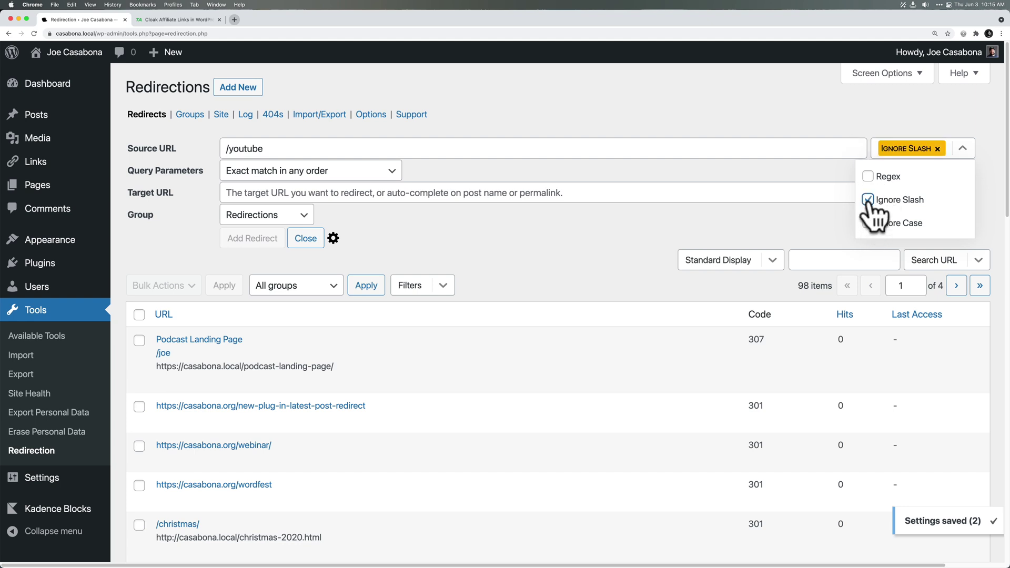
{"action": "left_click", "coordinate": [331, 152]}
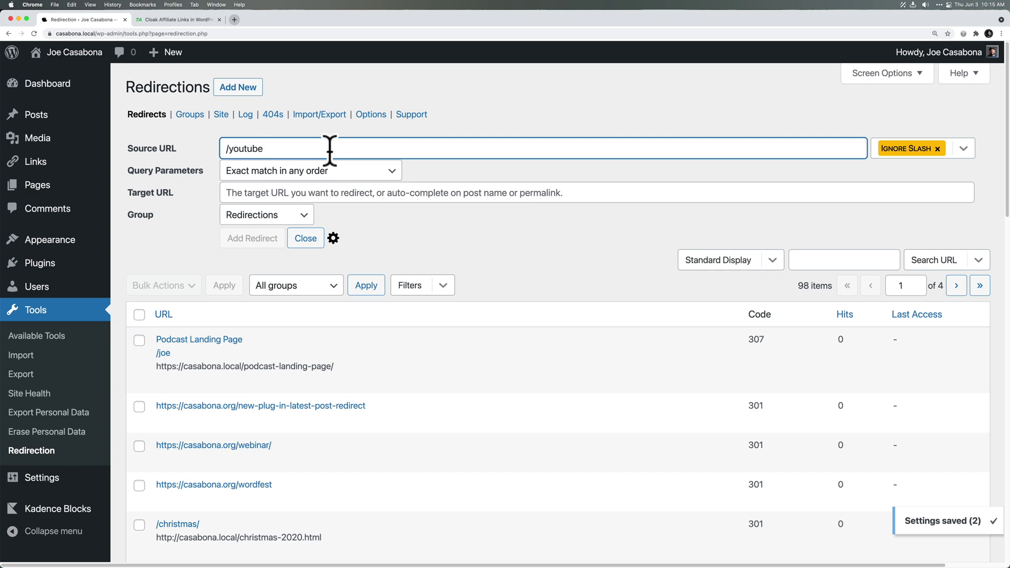
{"action": "type", "text": "/"}
{"action": "key", "text": "BackSpace"}
- Keep the Query Parameters option on exact matching
{"action": "left_click", "coordinate": [317, 183]}
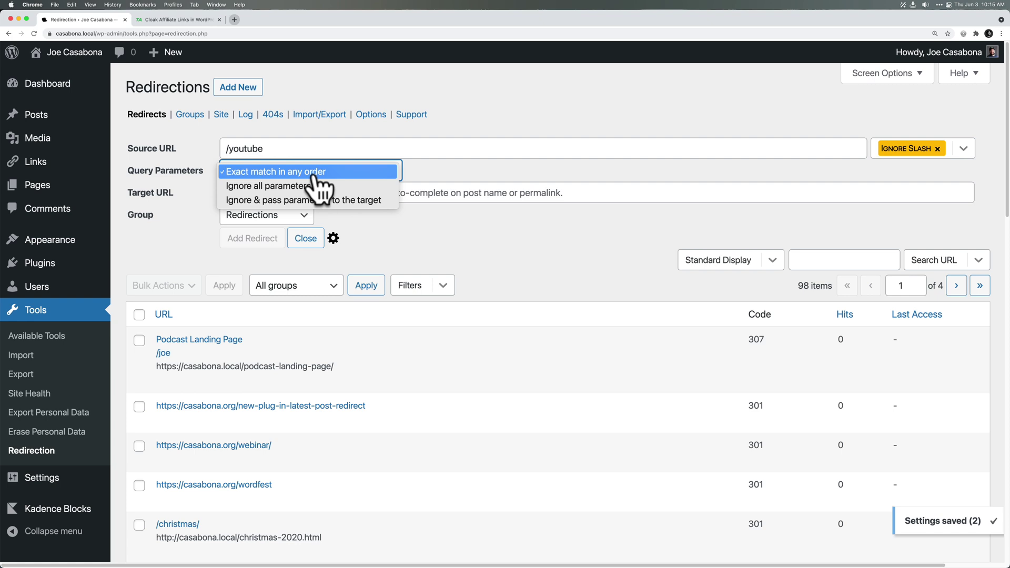
{"action": "left_click", "coordinate": [319, 169]}
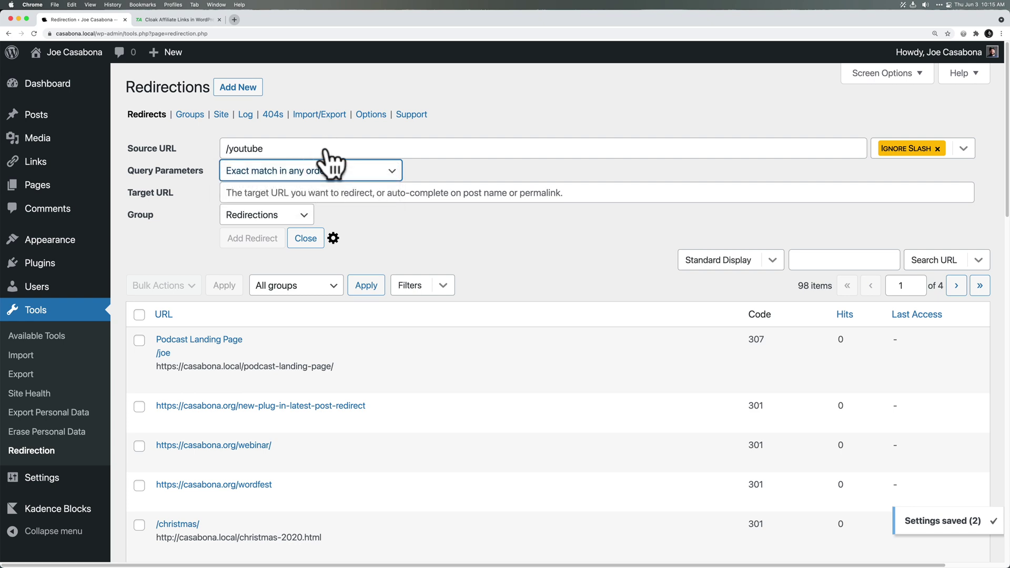
{"action": "left_click", "coordinate": [151, 33]}
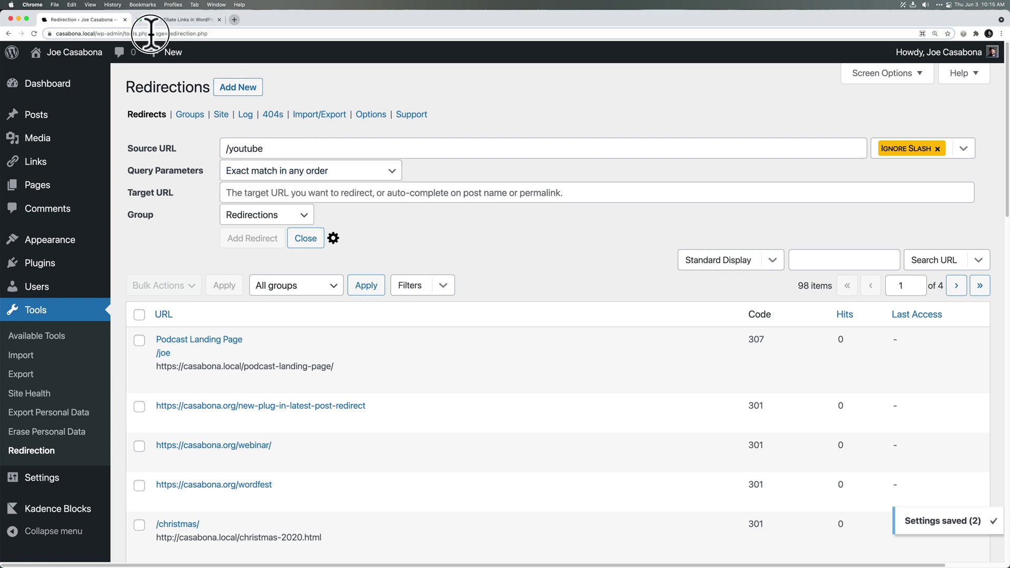
{"action": "mouse_move", "coordinate": [167, 33]}
{"action": "left_mouse_down"}
{"action": "mouse_move", "coordinate": [226, 34]}
{"action": "mouse_move", "coordinate": [168, 33]}
{"action": "left_mouse_up"}
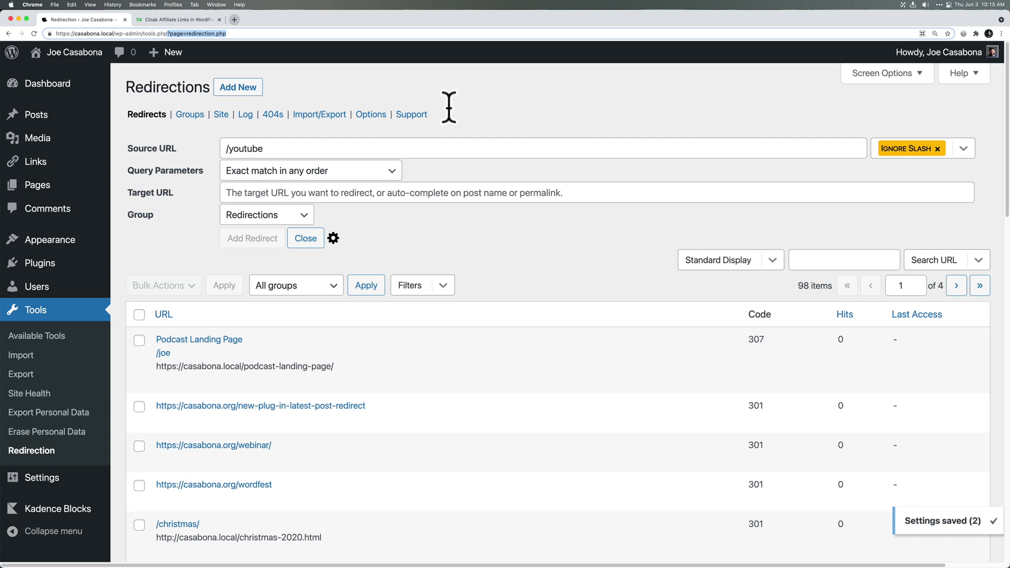
{"action": "left_click", "coordinate": [519, 107]}
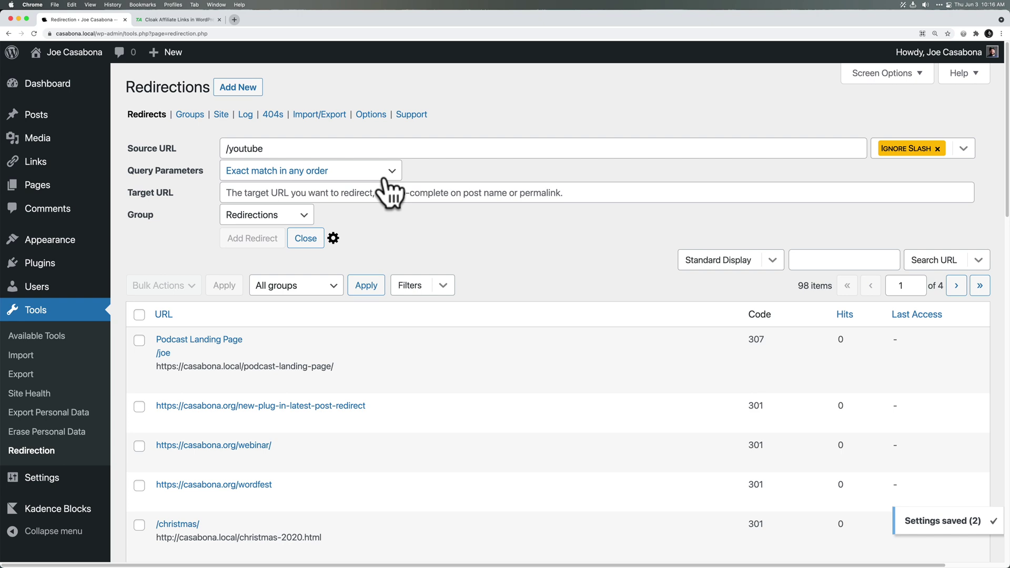
{"action": "left_click", "coordinate": [301, 172]}
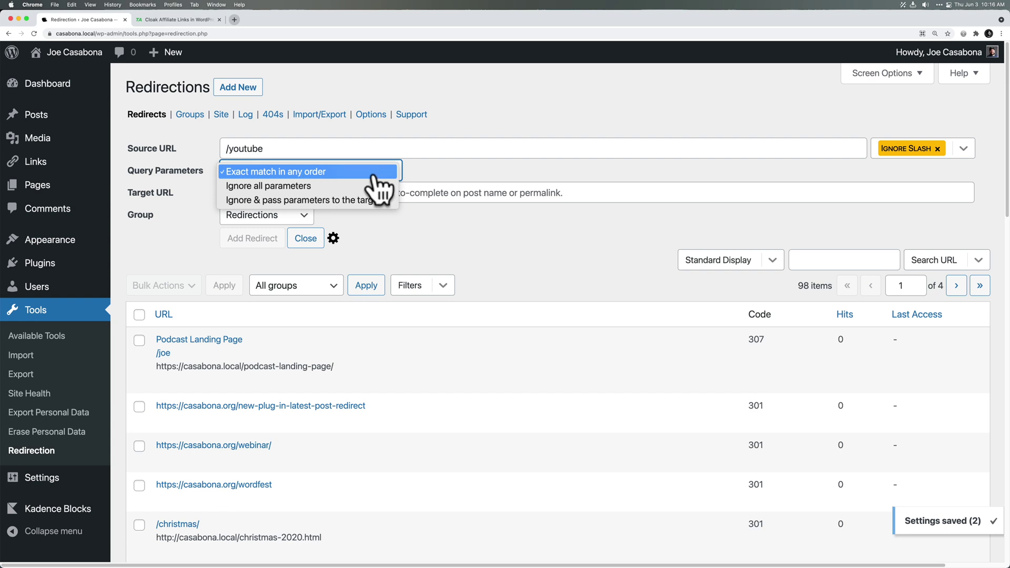
{"action": "left_click", "coordinate": [451, 176]}
{"action": "left_click", "coordinate": [389, 195]}
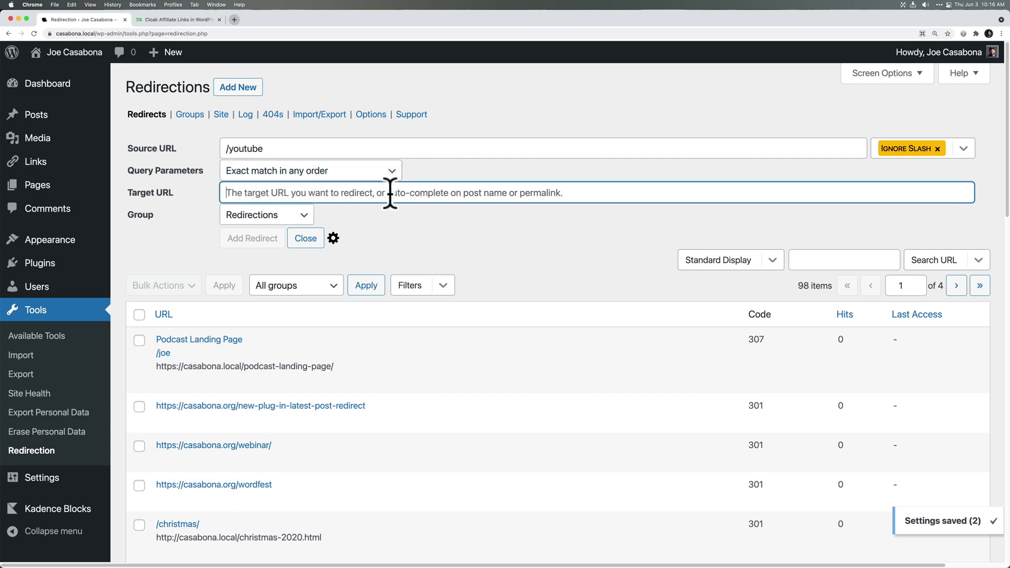
{"action": "type", "text": "https://"}
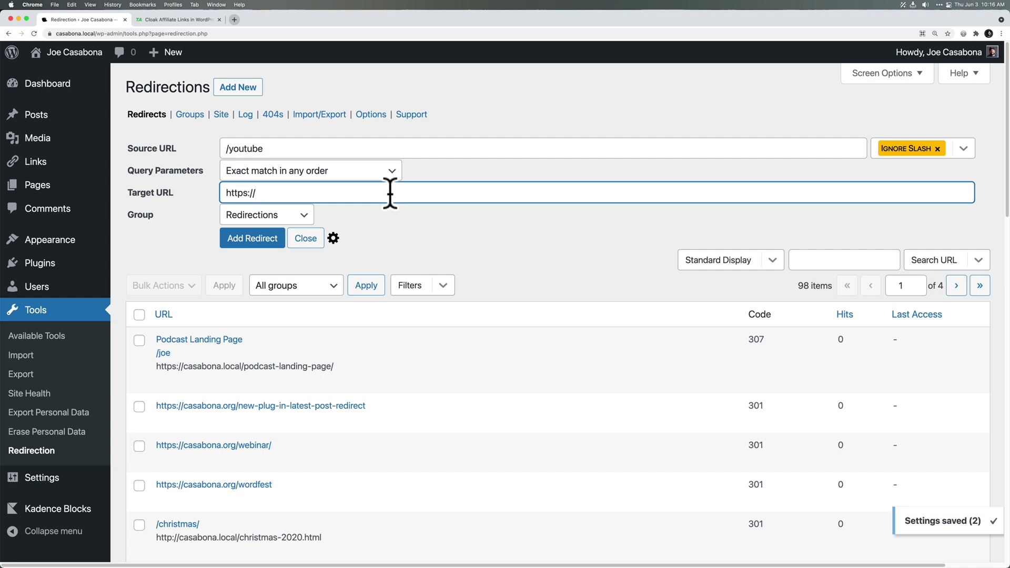
{"action": "type", "text": "youtube.com"}
{"action": "left_click", "coordinate": [304, 215]}
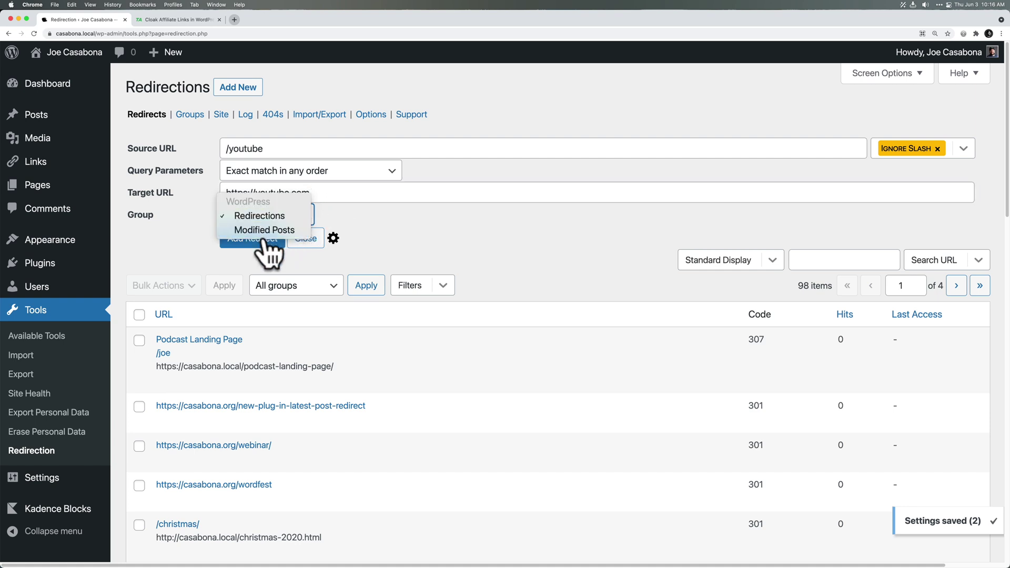
{"action": "left_click", "coordinate": [387, 241]}
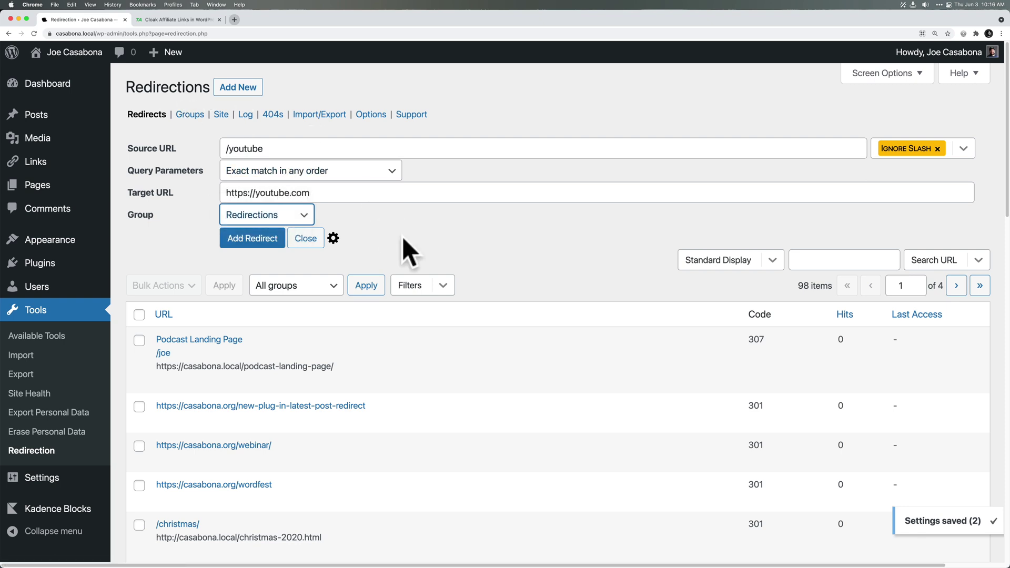
{"action": "left_click", "coordinate": [256, 241]}
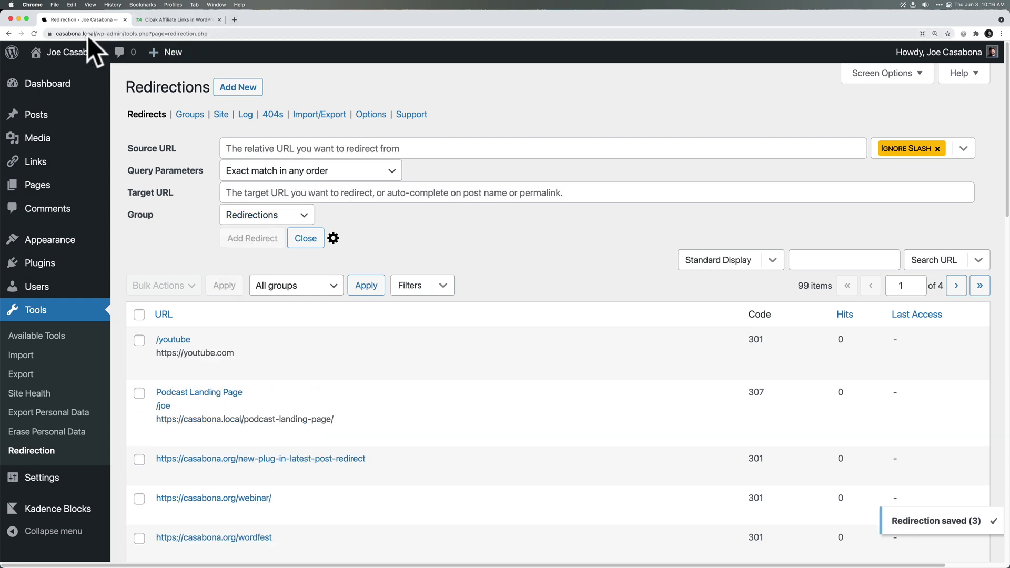
{"action": "left_click", "coordinate": [233, 18]}
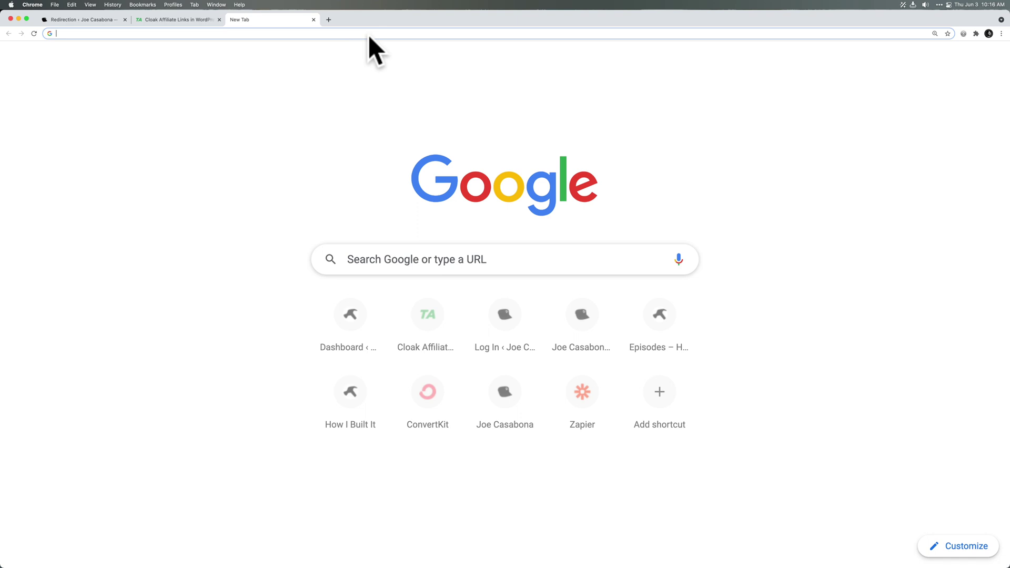
{"action": "type", "text": "casabona.local"}
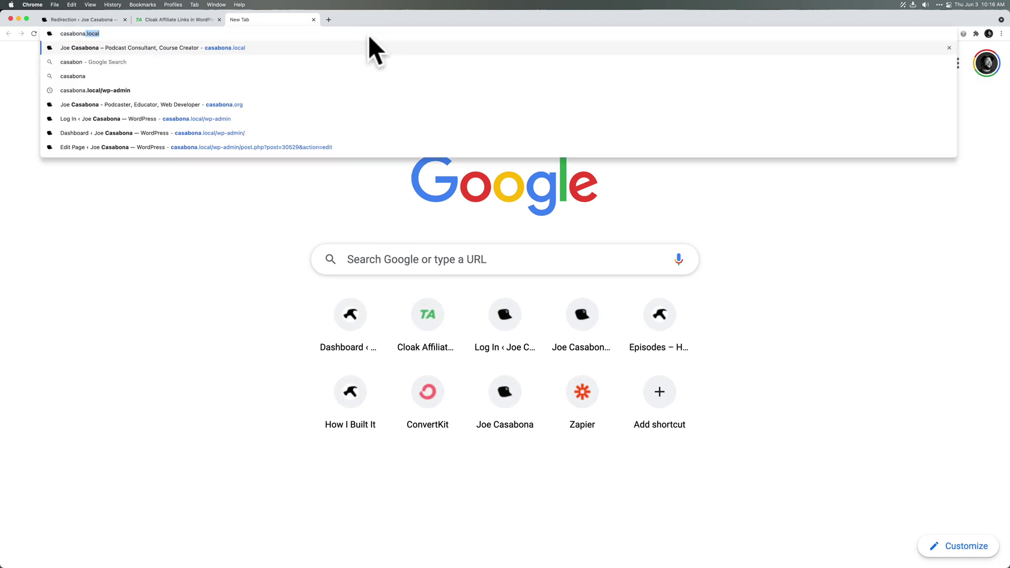
{"action": "type", "text": "/youtube"}
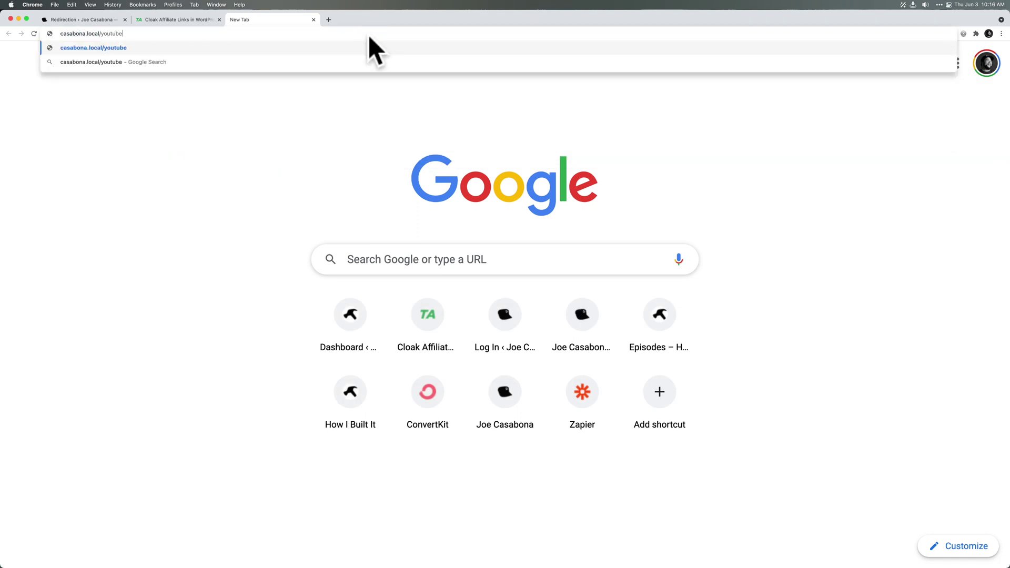
{"action": "key", "text": "Return"}
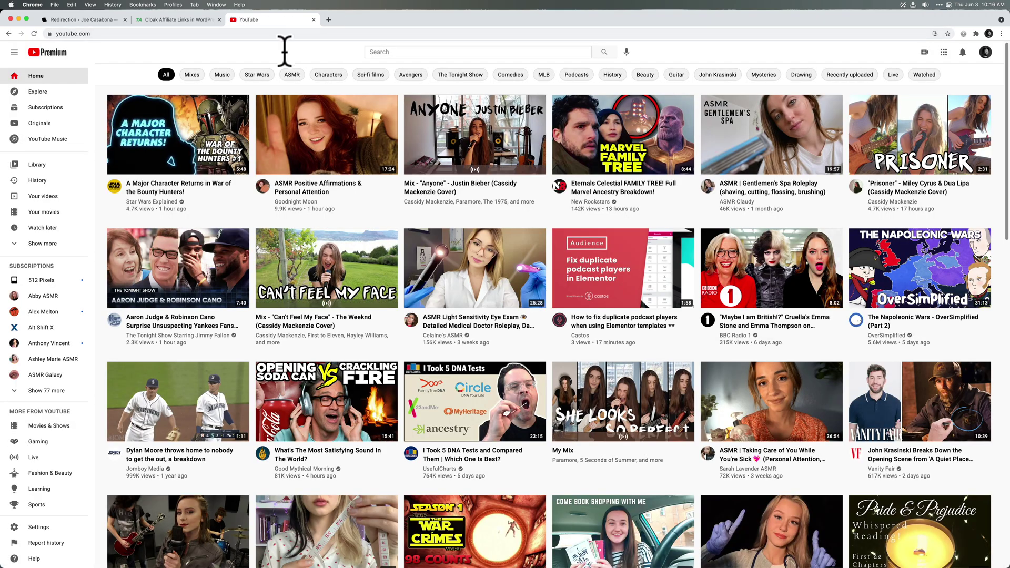
{"action": "left_click", "coordinate": [313, 20]}
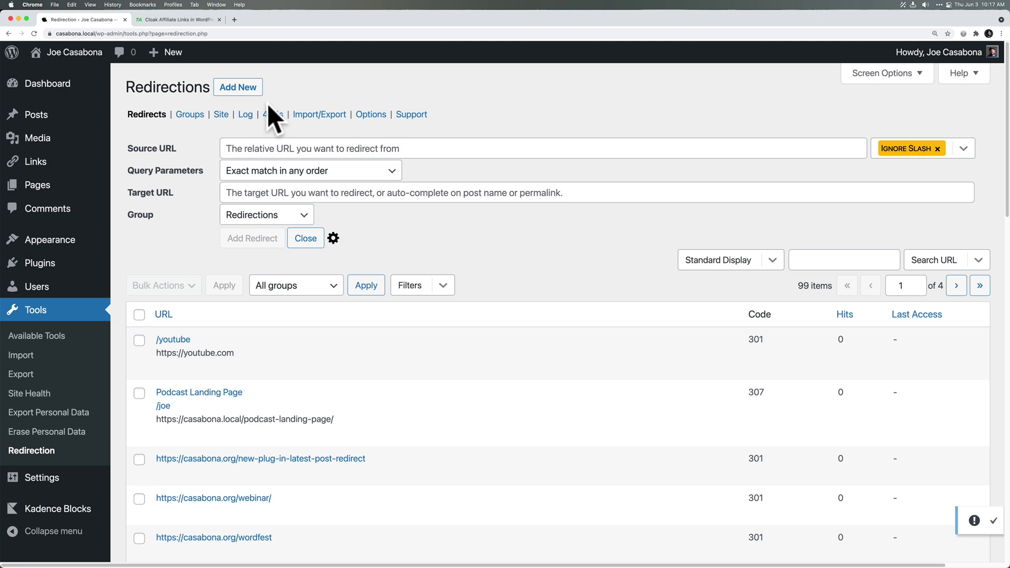
- Add an 'Affiliate Links' redirect group, then view the Site and Log tabs
{"action": "left_click", "coordinate": [189, 114]}
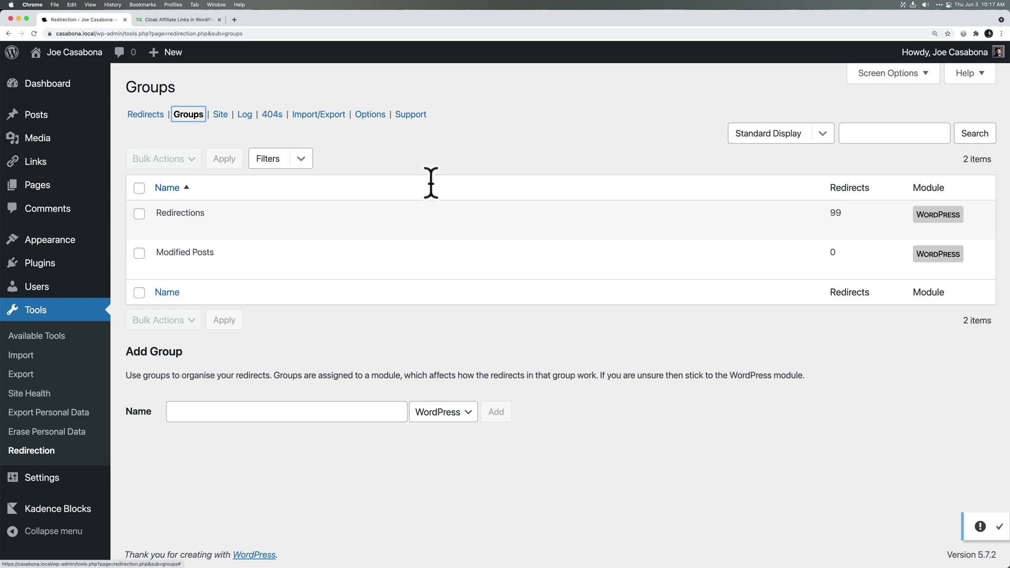
{"action": "left_click", "coordinate": [286, 413]}
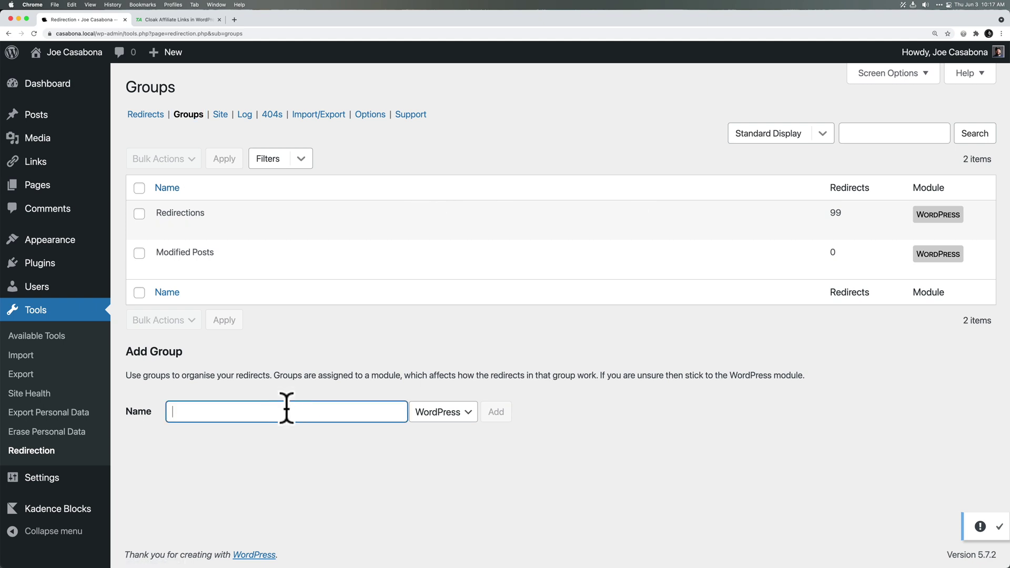
{"action": "type", "text": "Affi"}
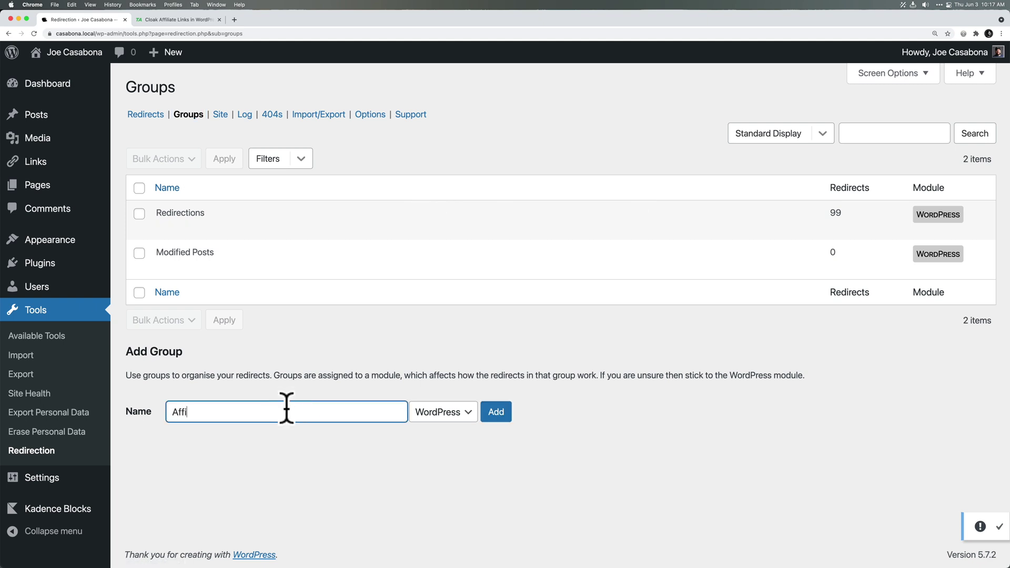
{"action": "type", "text": "liate Links"}
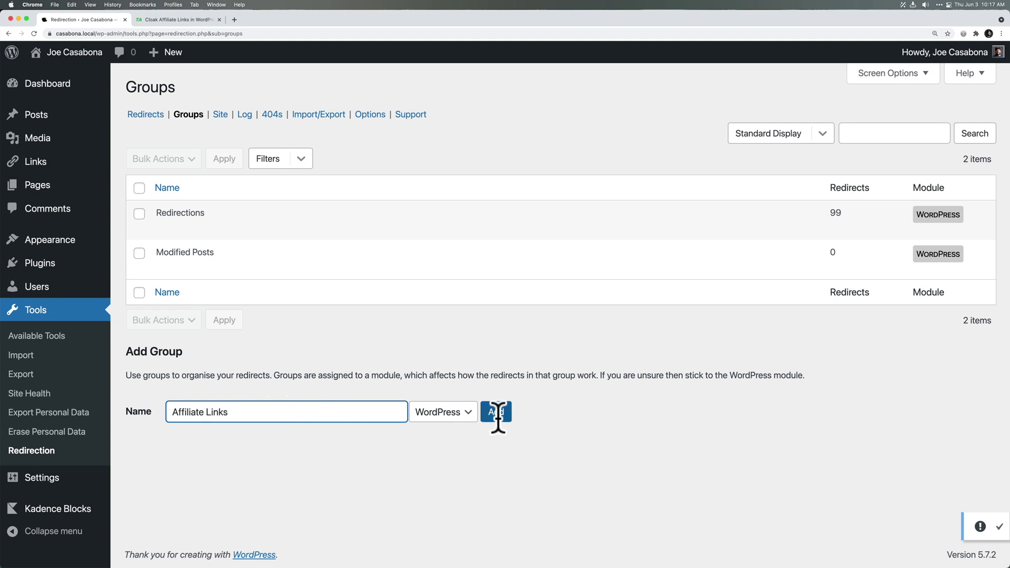
{"action": "left_click", "coordinate": [497, 414]}
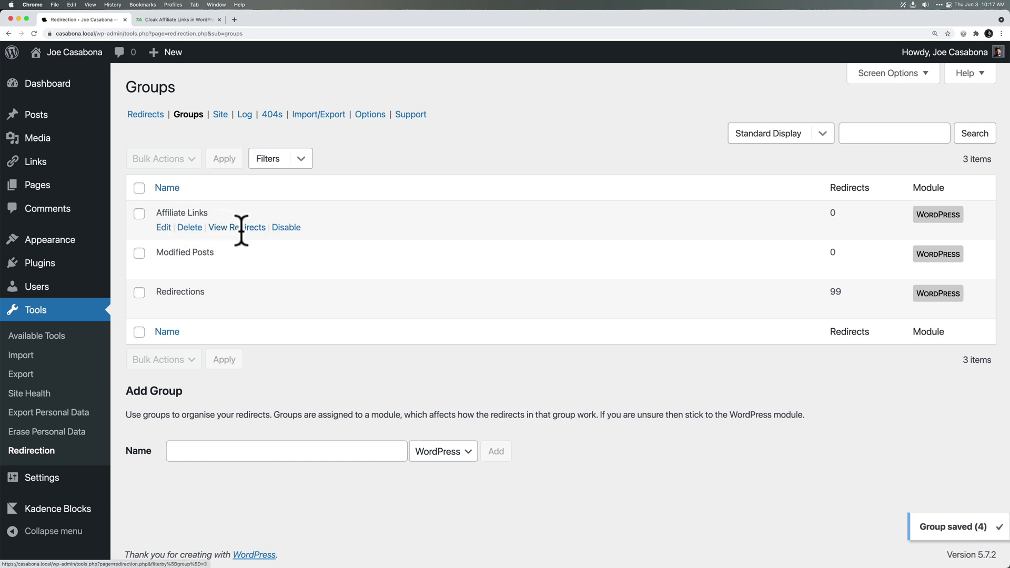
{"action": "left_click", "coordinate": [220, 116]}
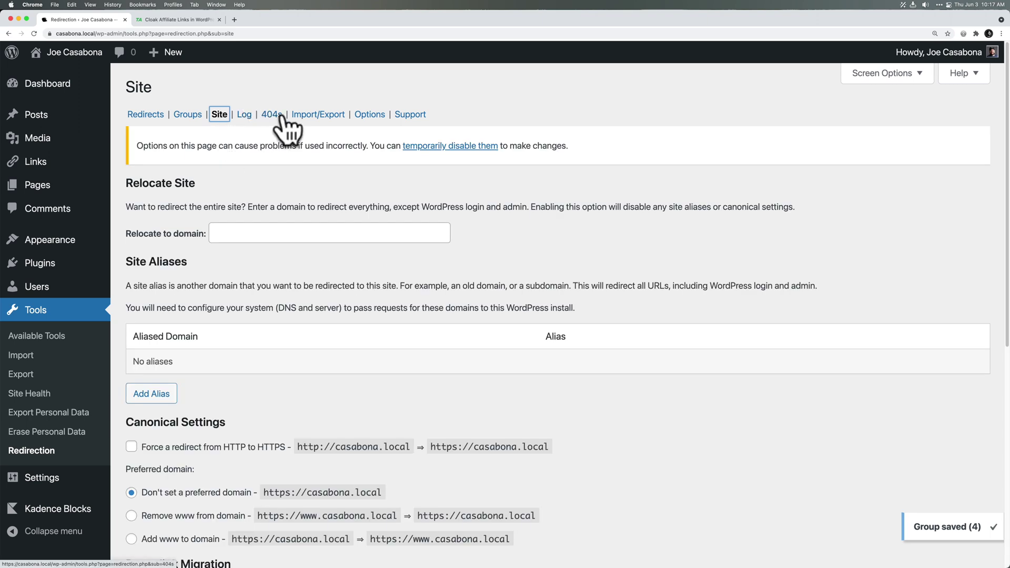
{"action": "left_click", "coordinate": [243, 115]}
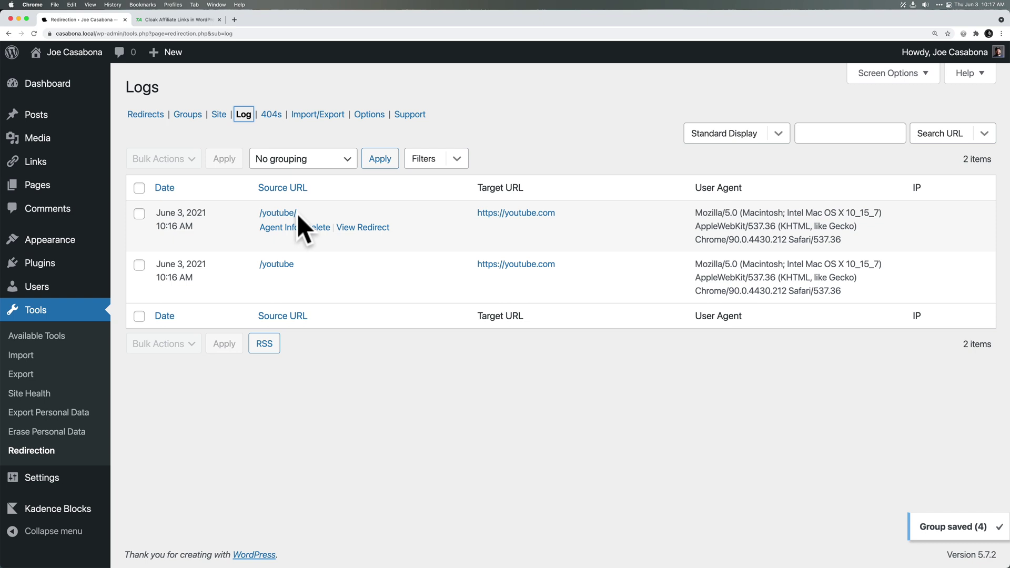
- Move through the Redirects, 404s and Options tabs, ending on the empty 404s log
{"action": "left_click", "coordinate": [146, 116]}
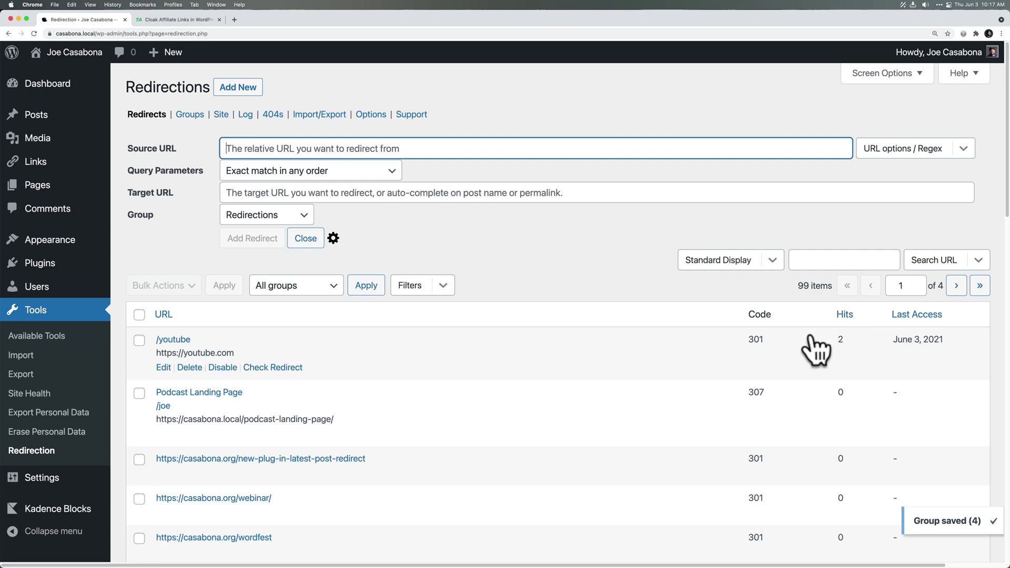
{"action": "left_click", "coordinate": [272, 116]}
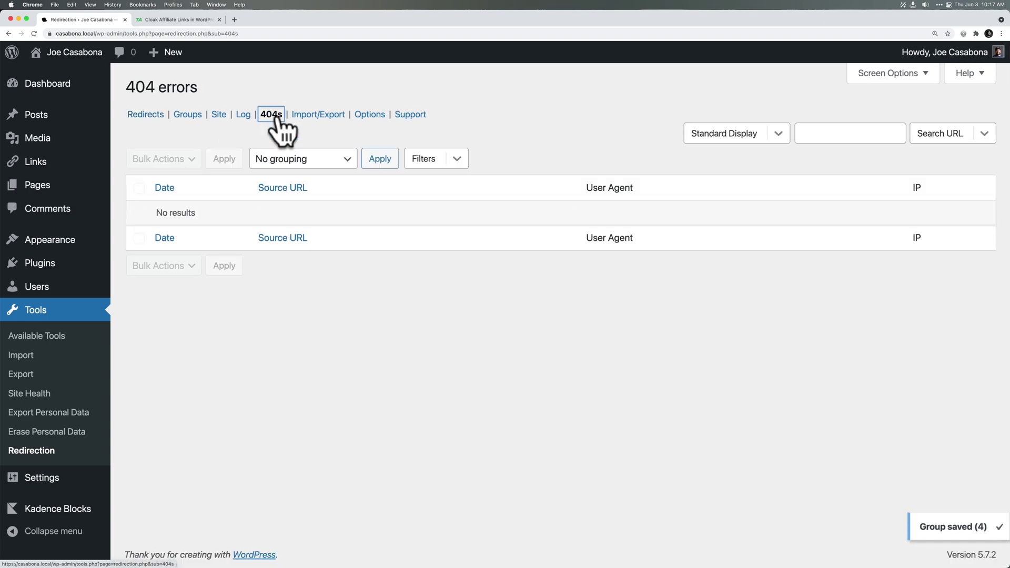
{"action": "left_click", "coordinate": [365, 117]}
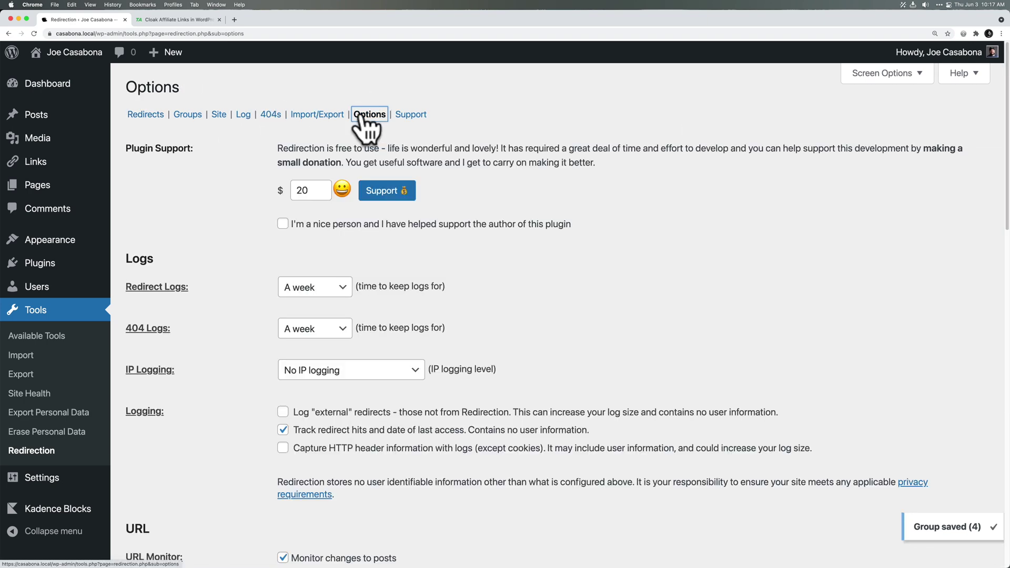
{"action": "left_click", "coordinate": [270, 114]}
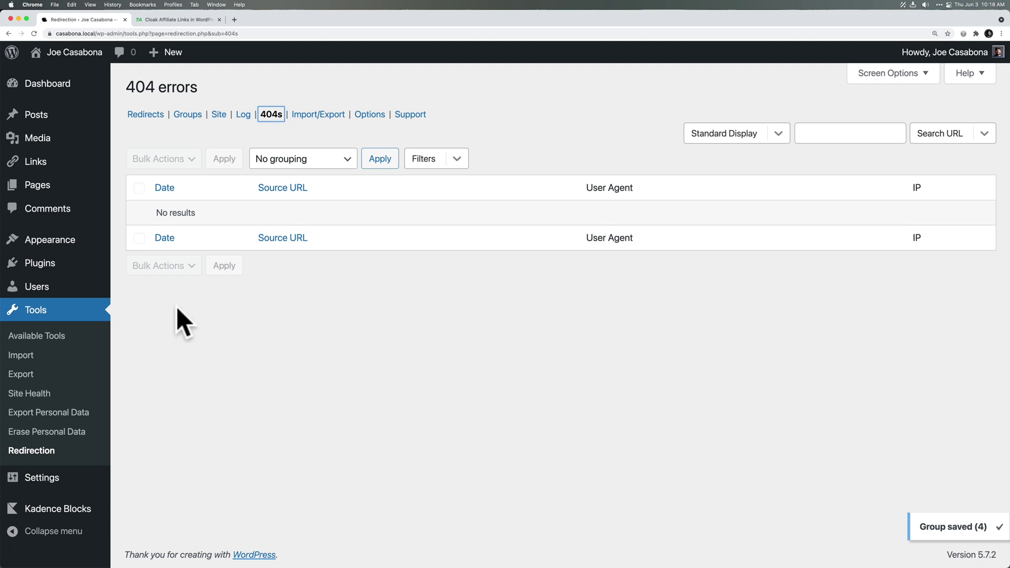
- Search for 'ThirstyAffiliates', then install and activate the Affiliate Link Manager plugin
{"action": "mouse_move", "coordinate": [92, 263]}
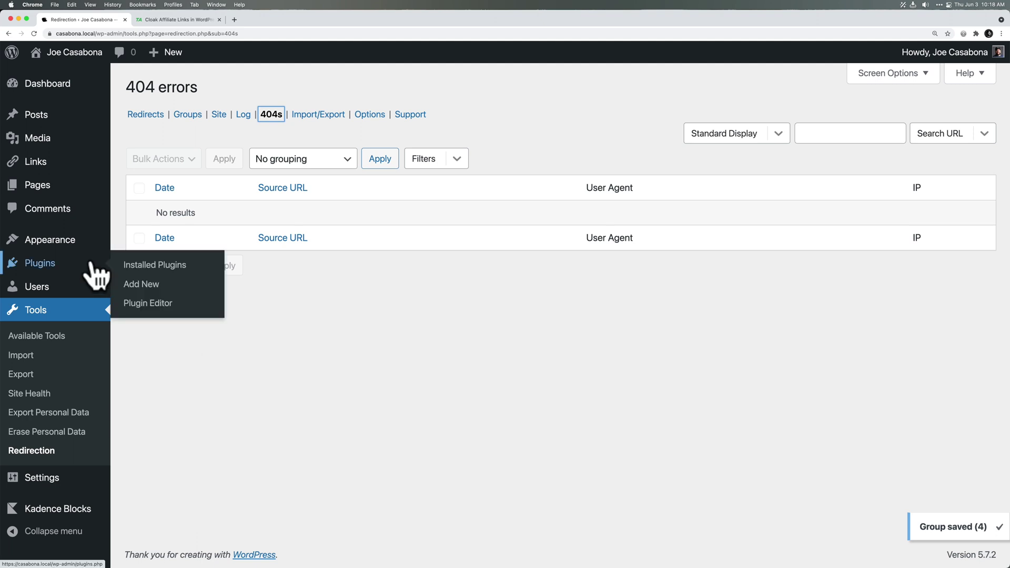
{"action": "left_click", "coordinate": [142, 284]}
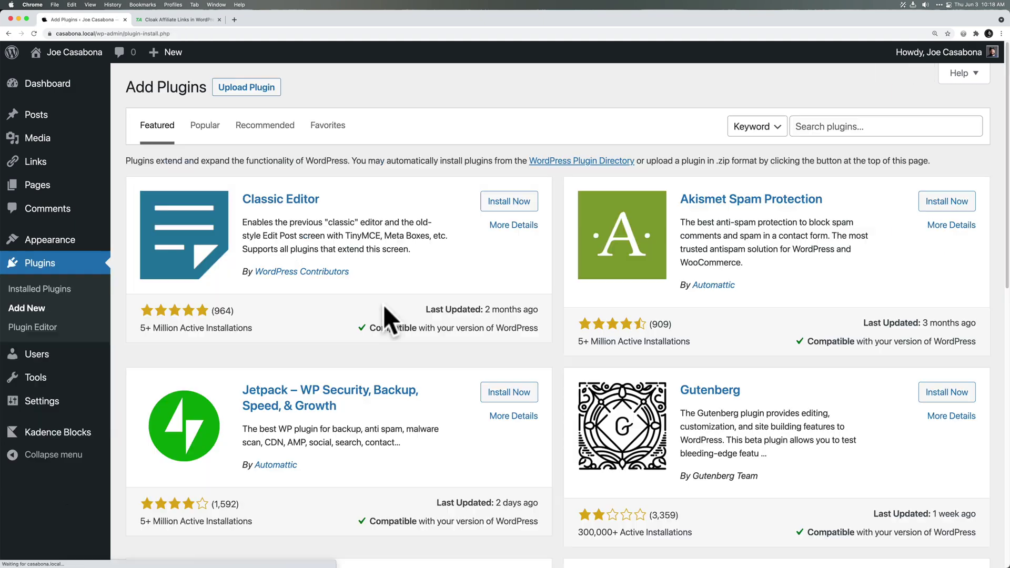
{"action": "left_click", "coordinate": [852, 127]}
{"action": "type", "text": "Thir"}
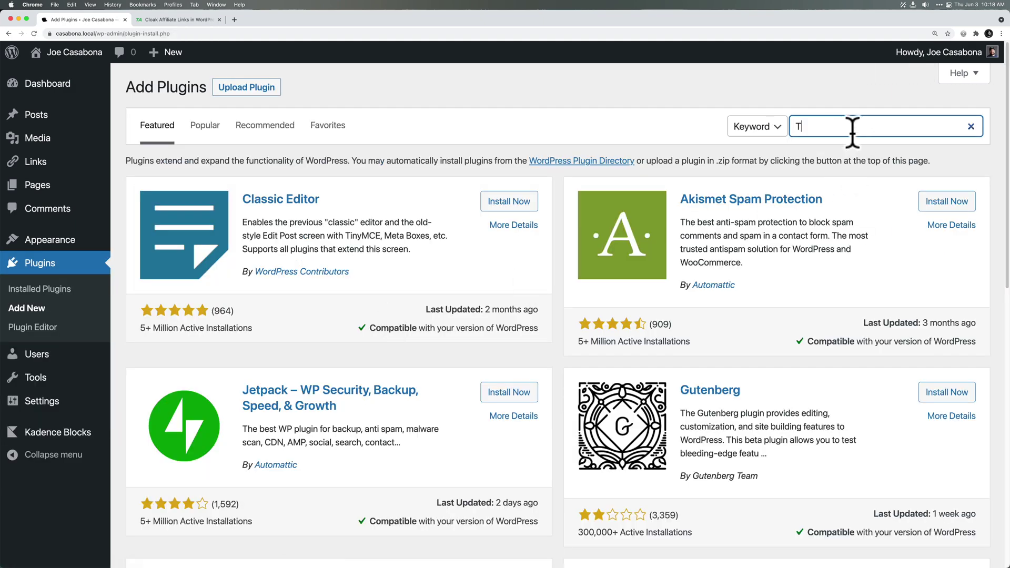
{"action": "type", "text": "styAffiliates"}
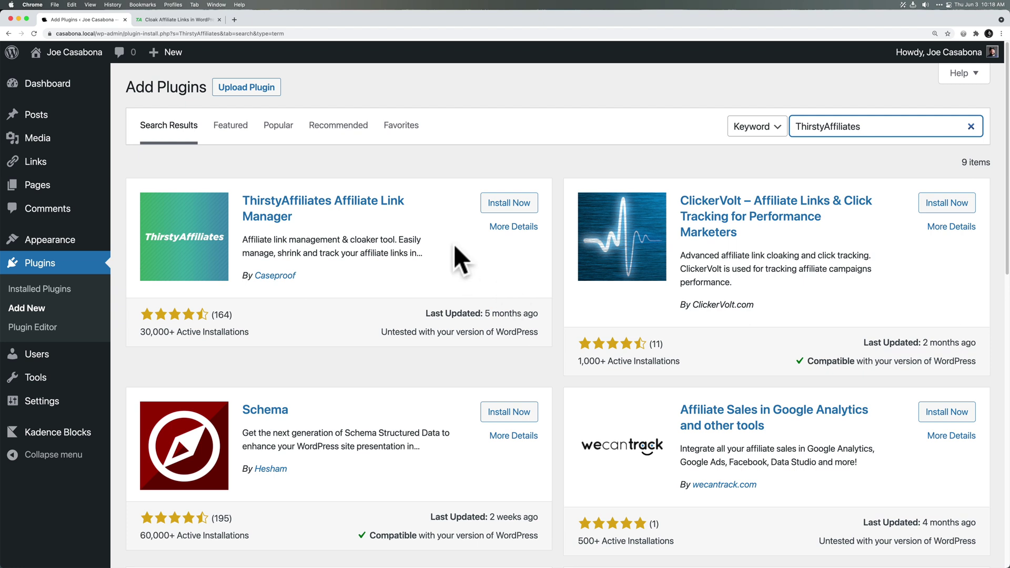
{"action": "left_click", "coordinate": [500, 205]}
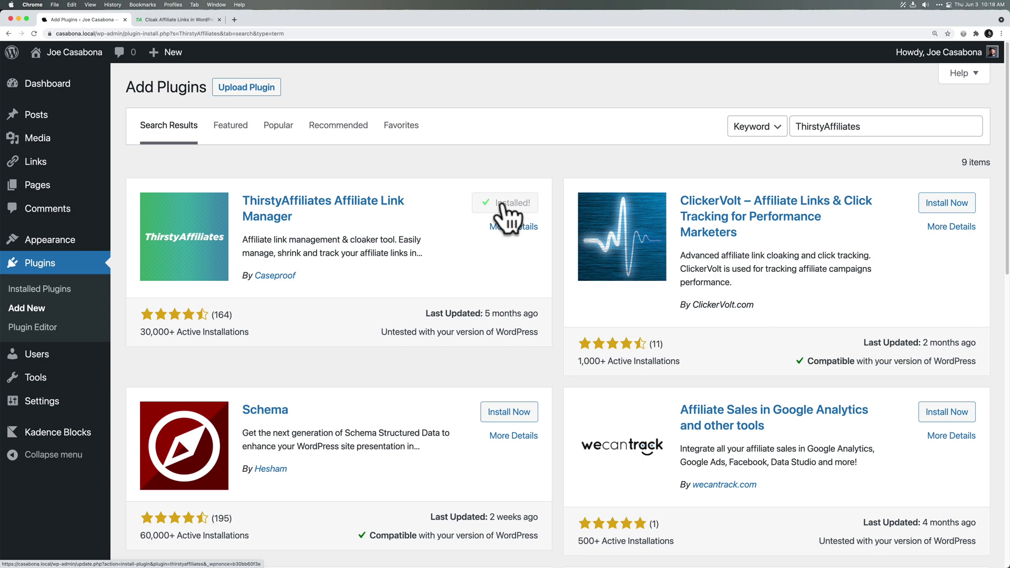
{"action": "left_click", "coordinate": [513, 207]}
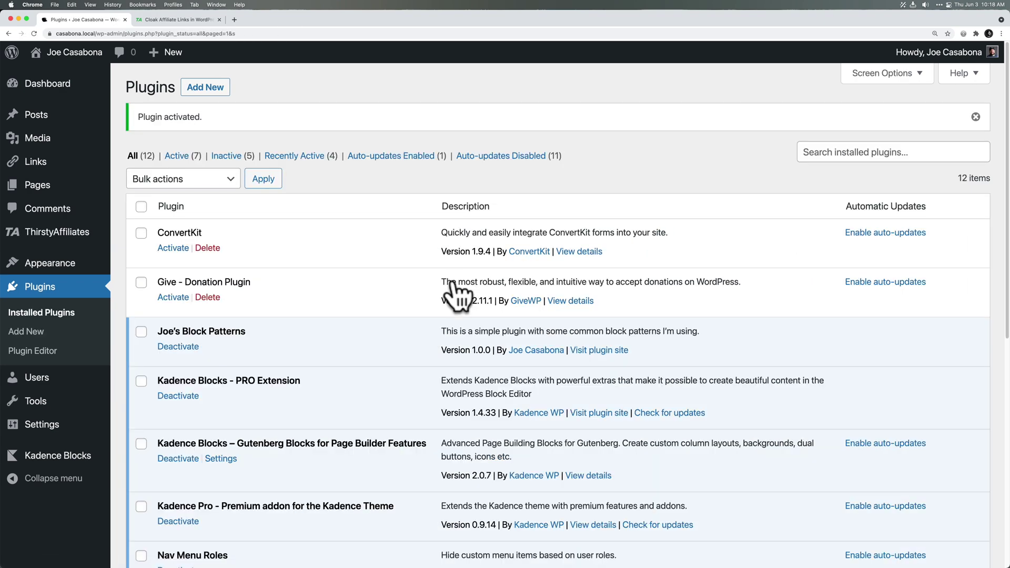
- Bring up the ThirstyAffiliates Affiliate Links list showing the 87 published links
{"action": "mouse_move", "coordinate": [49, 238]}
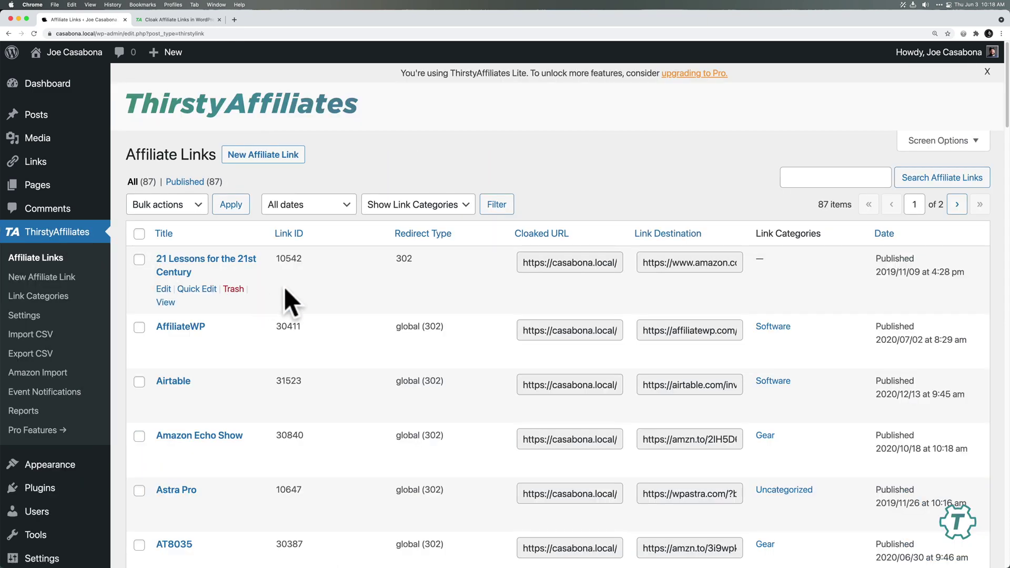
{"action": "scroll", "coordinate": [297, 299], "scroll_direction": "down", "scroll_amount": 3}
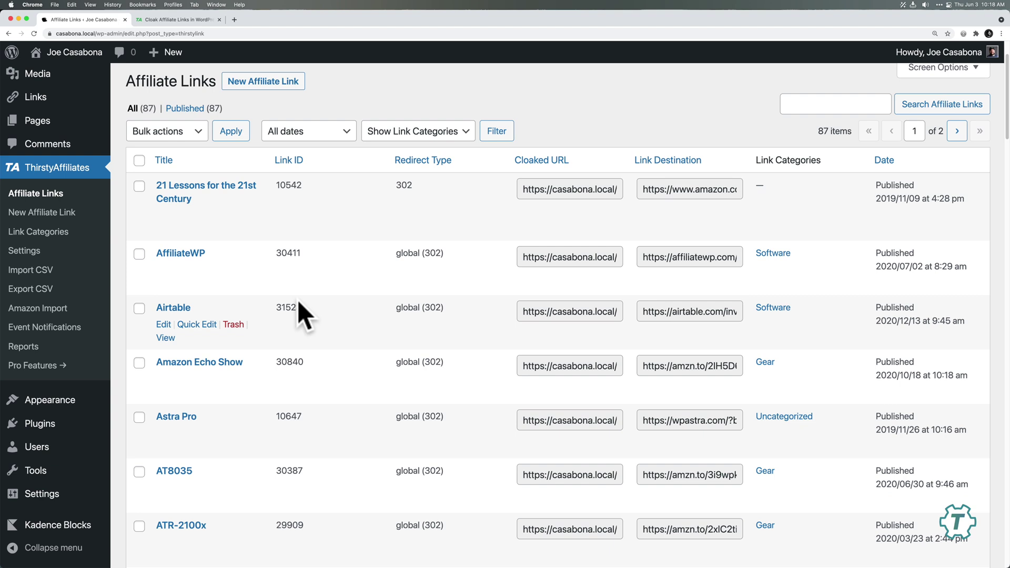
{"action": "scroll", "coordinate": [298, 300], "scroll_direction": "up", "scroll_amount": 1}
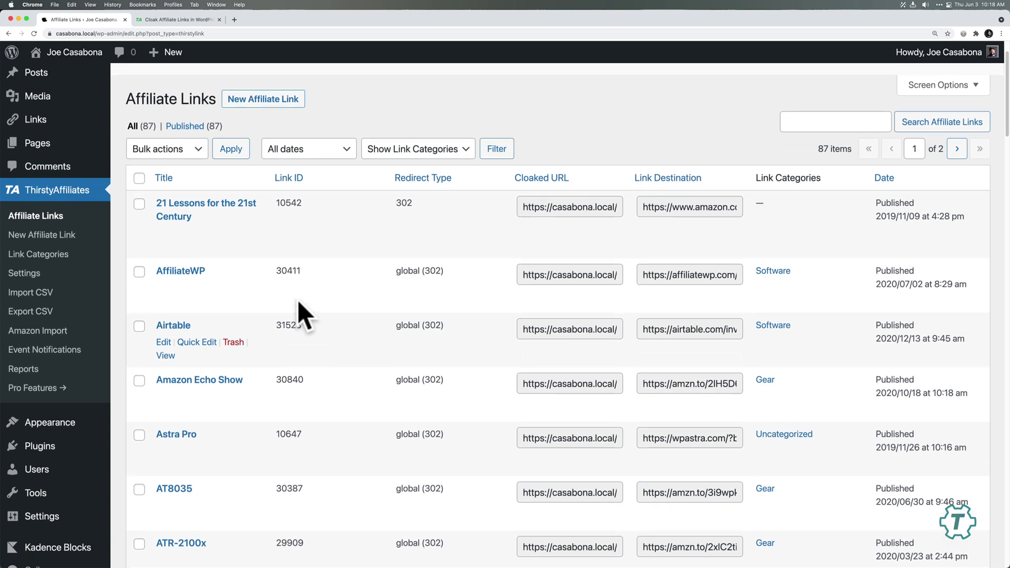
{"action": "scroll", "coordinate": [297, 300], "scroll_direction": "up", "scroll_amount": 3}
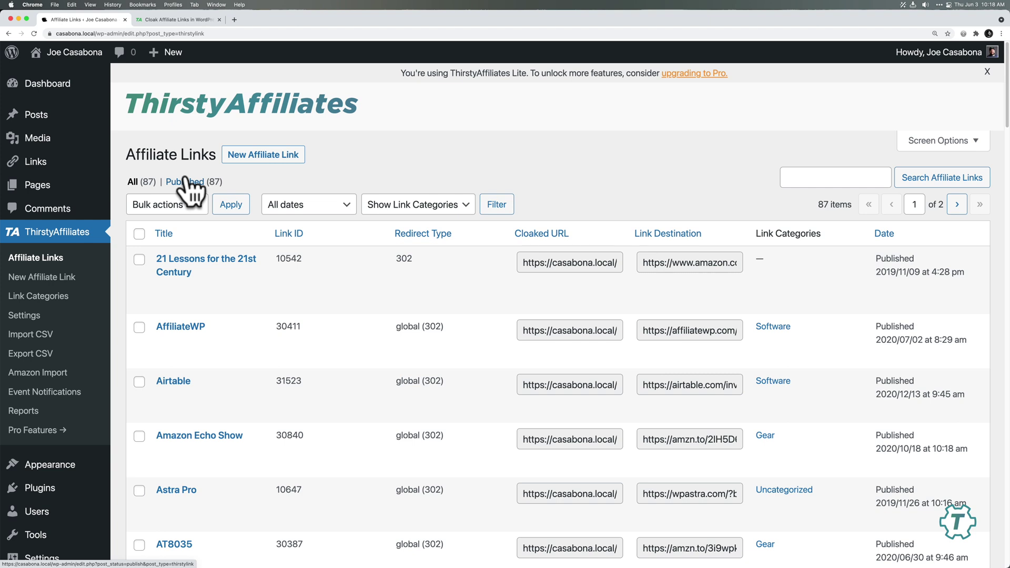
{"action": "left_click", "coordinate": [258, 155]}
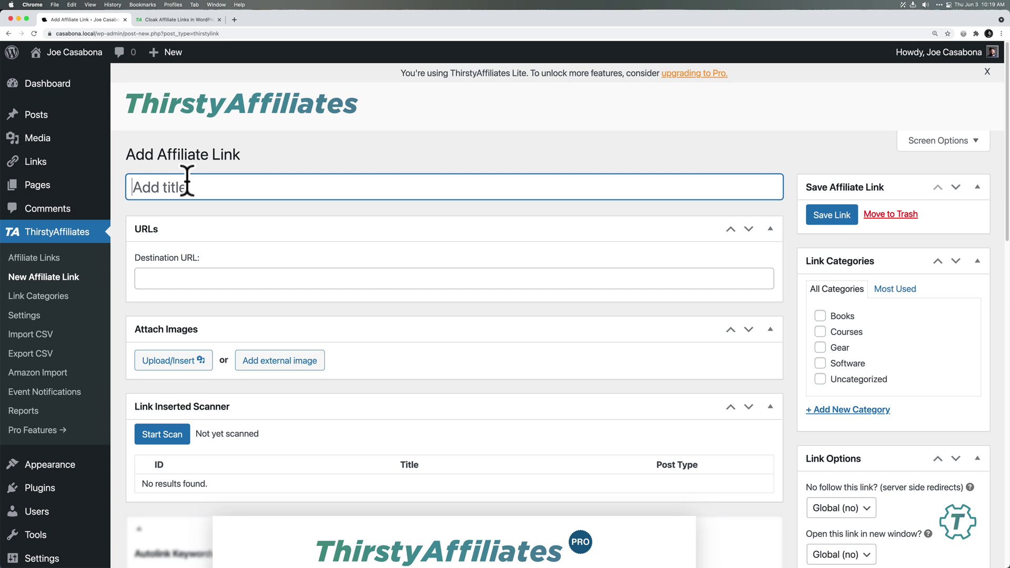
{"action": "left_click", "coordinate": [46, 231]}
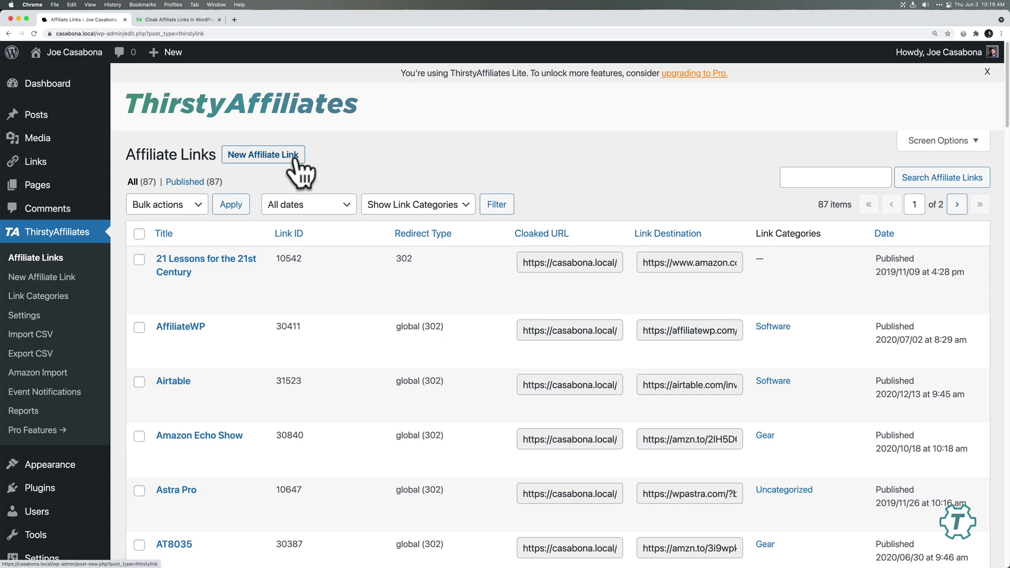
{"action": "left_click", "coordinate": [253, 157]}
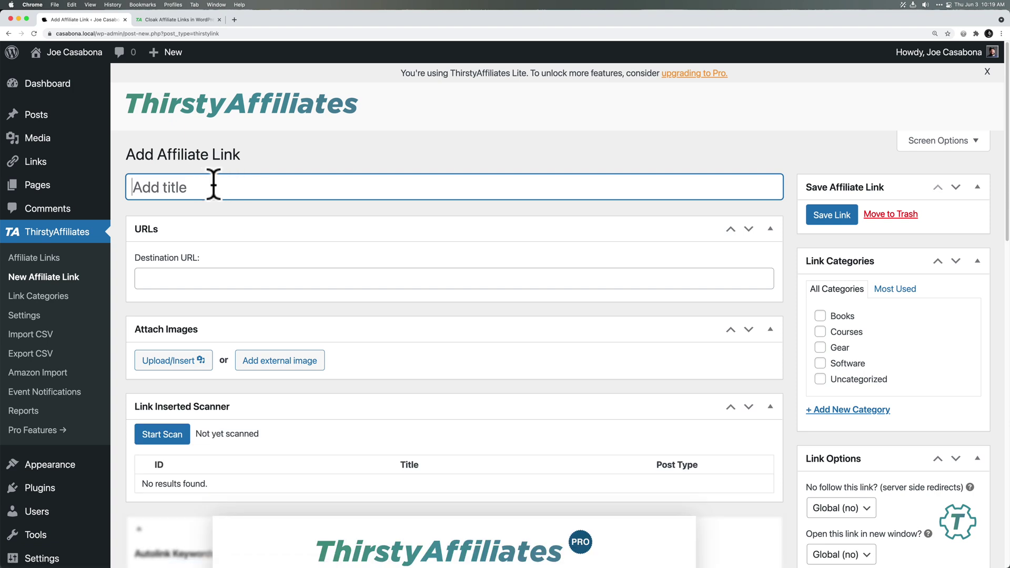
{"action": "type", "text": "Creator Courses"}
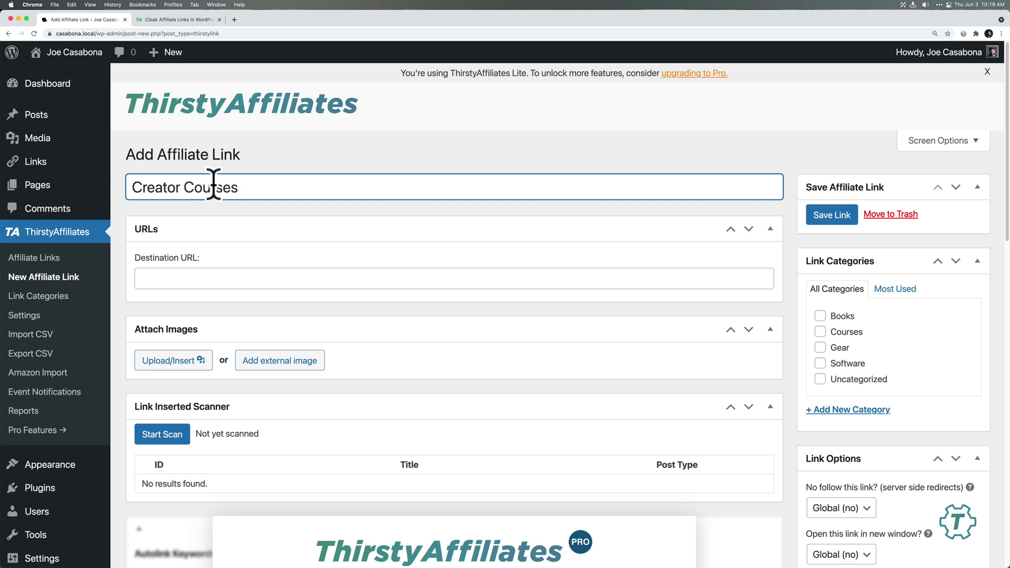
{"action": "left_click", "coordinate": [184, 282]}
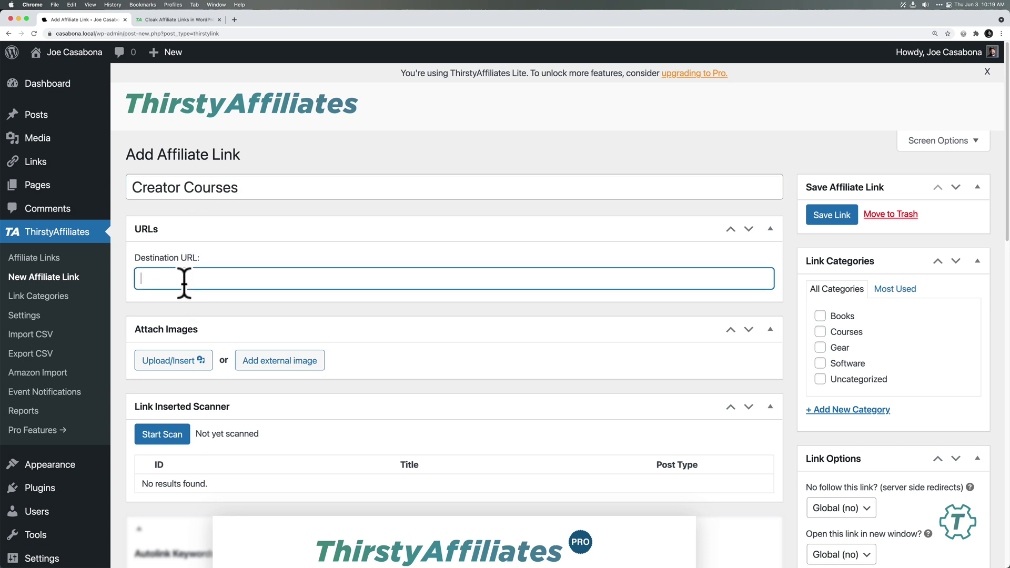
{"action": "type", "text": "https://creatorcourses.com/shop/"}
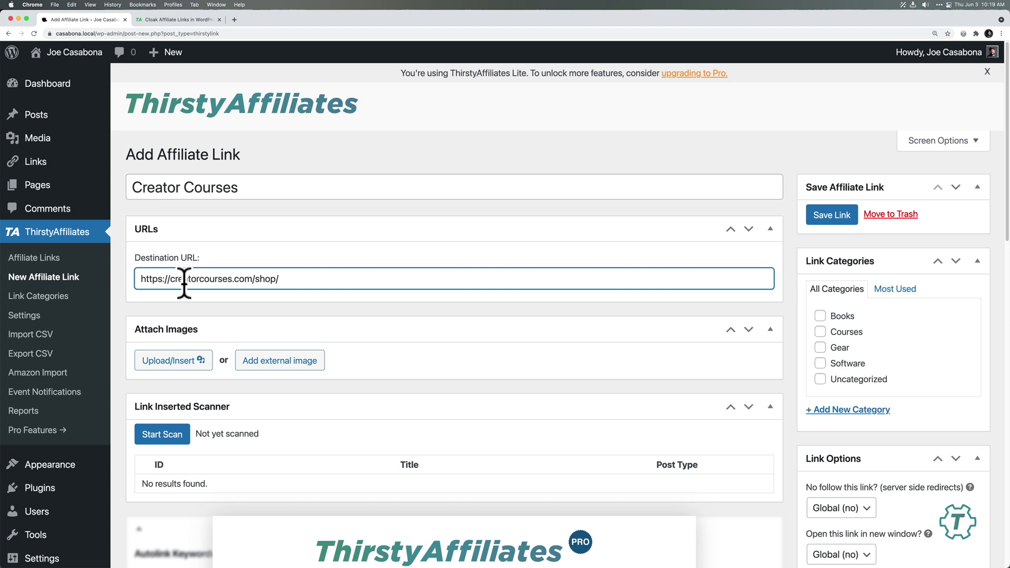
{"action": "type", "text": "?aff=1"}
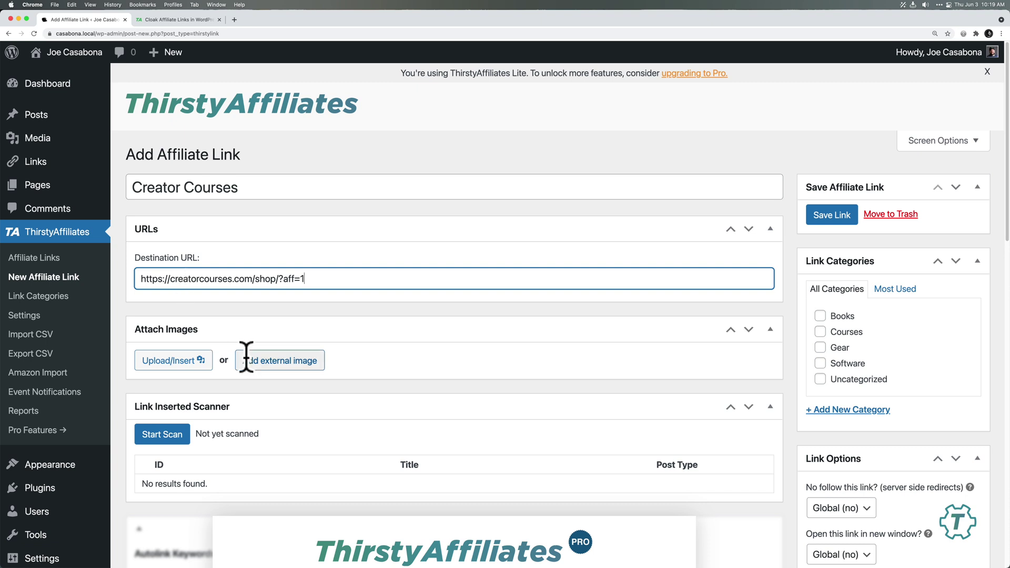
{"action": "left_click", "coordinate": [169, 274]}
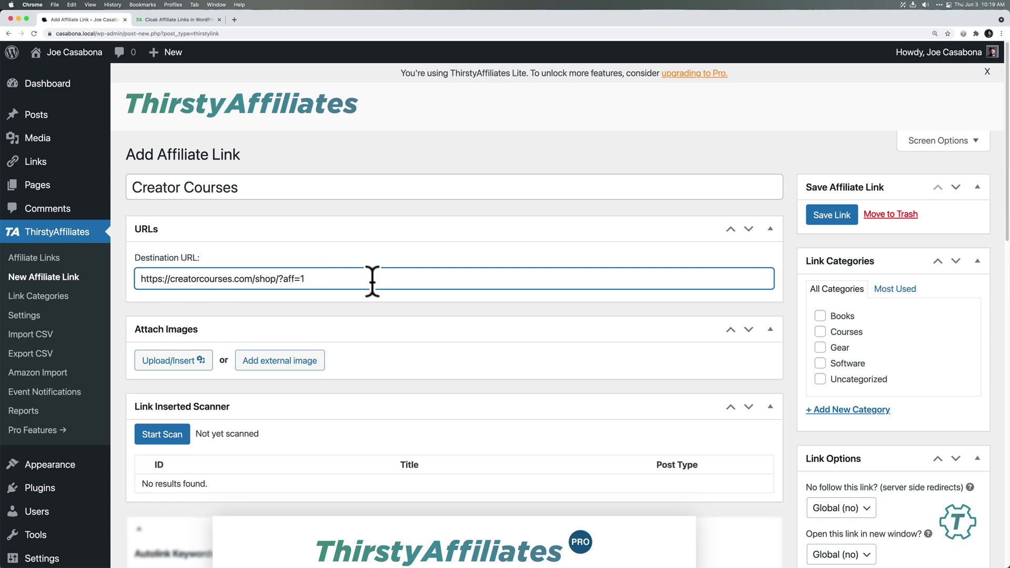
{"action": "scroll", "coordinate": [373, 281], "scroll_direction": "down", "scroll_amount": 2}
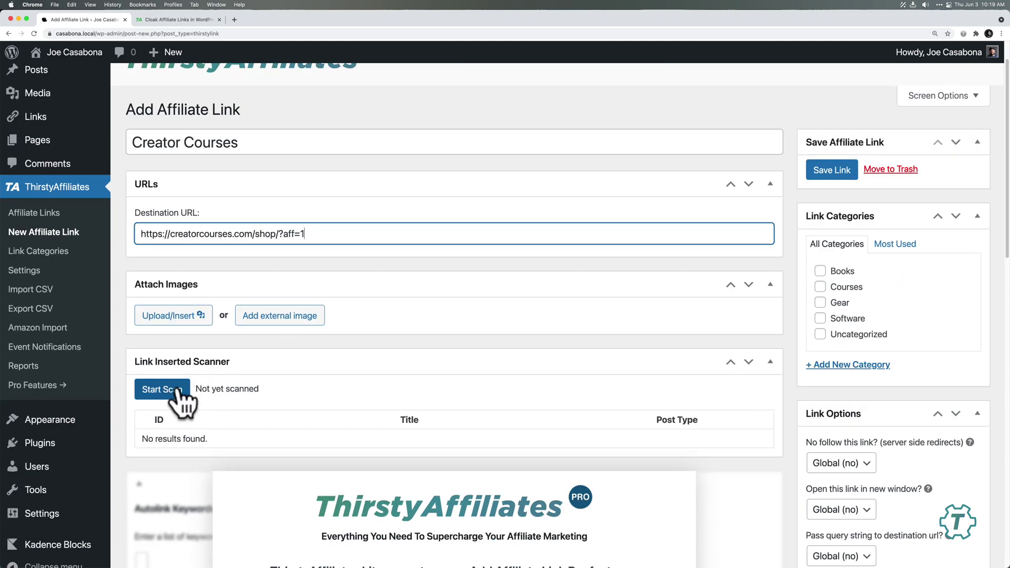
{"action": "scroll", "coordinate": [178, 392], "scroll_direction": "down", "scroll_amount": 1}
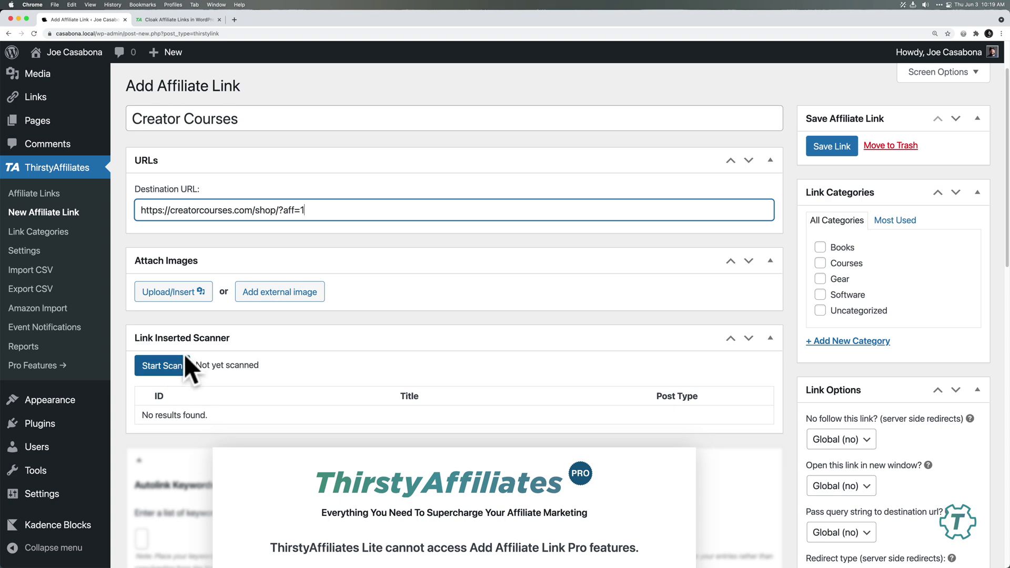
{"action": "scroll", "coordinate": [191, 381], "scroll_direction": "down", "scroll_amount": 10}
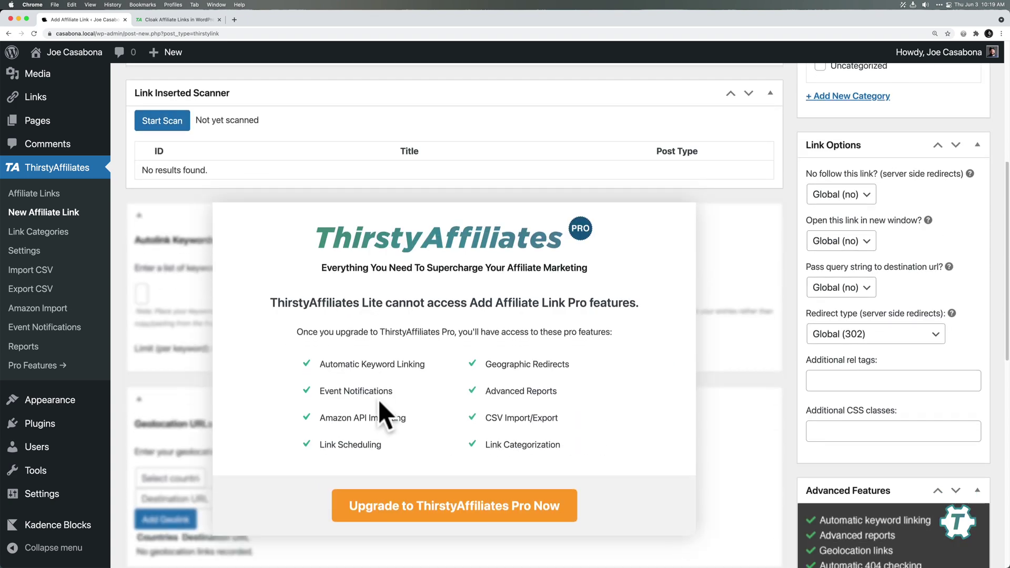
{"action": "scroll", "coordinate": [378, 427], "scroll_direction": "up", "scroll_amount": 1}
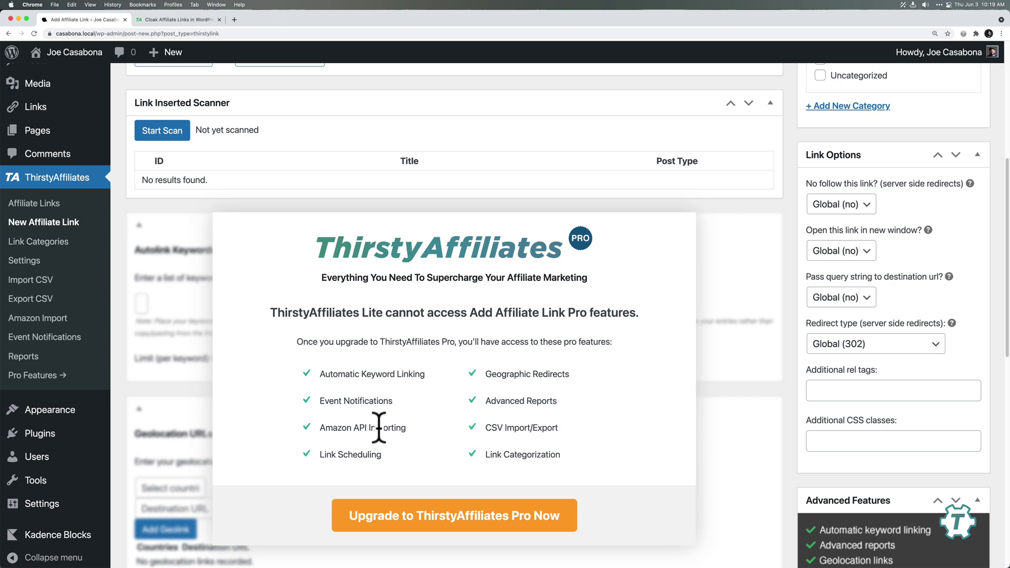
{"action": "scroll", "coordinate": [378, 427], "scroll_direction": "up", "scroll_amount": 3}
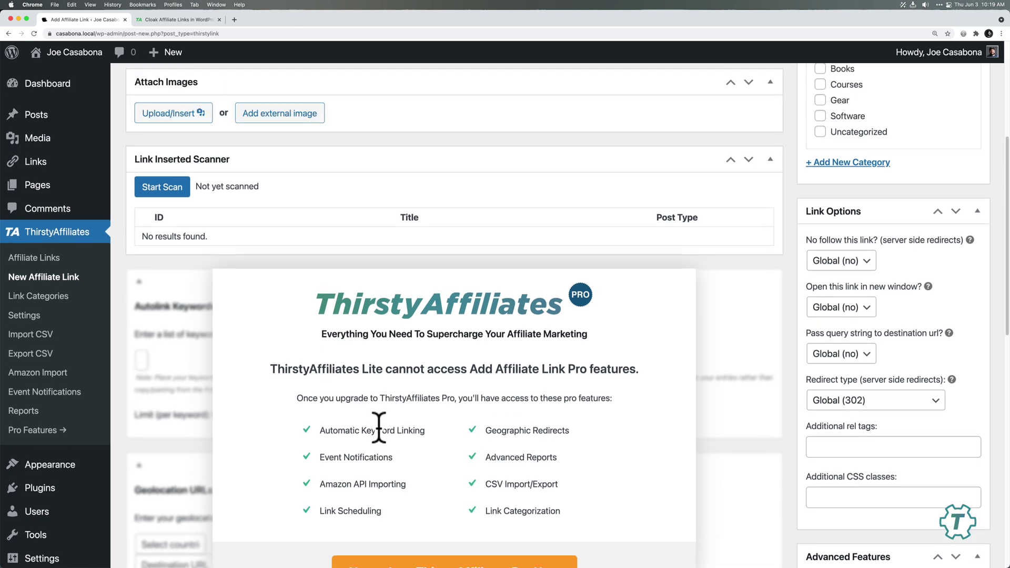
{"action": "scroll", "coordinate": [379, 427], "scroll_direction": "up", "scroll_amount": 3}
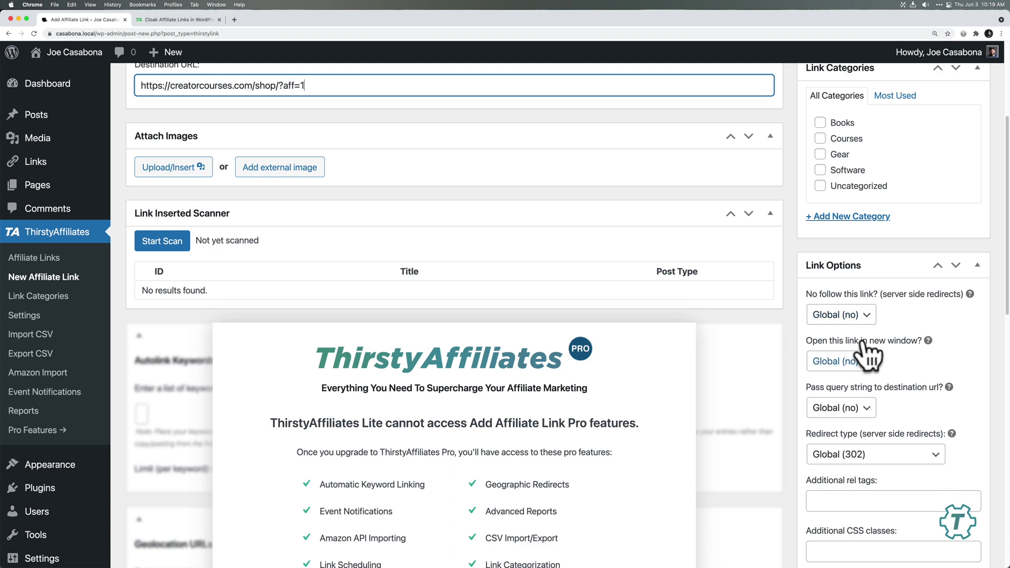
{"action": "scroll", "coordinate": [868, 358], "scroll_direction": "up", "scroll_amount": 10}
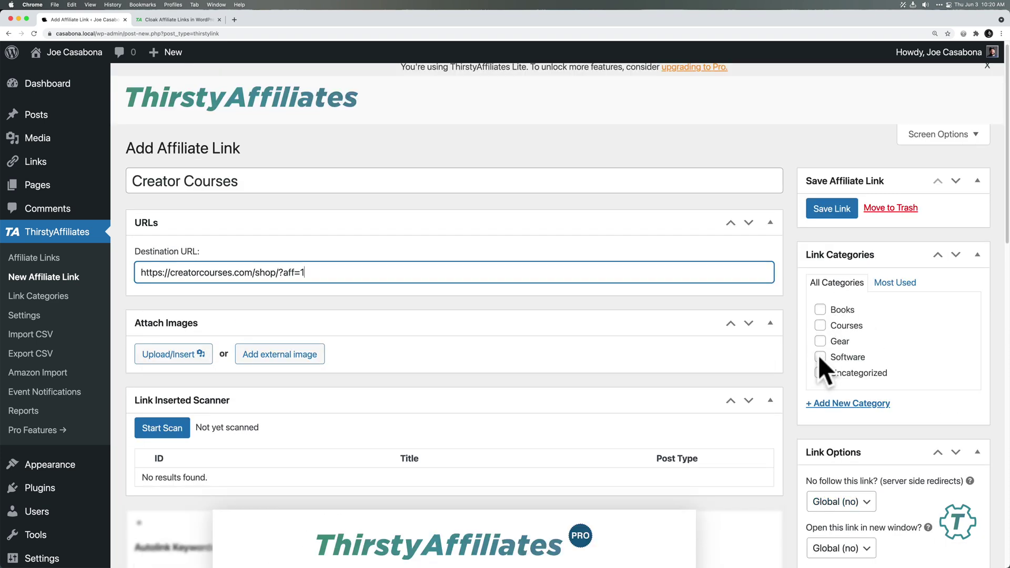
{"action": "left_click", "coordinate": [820, 325]}
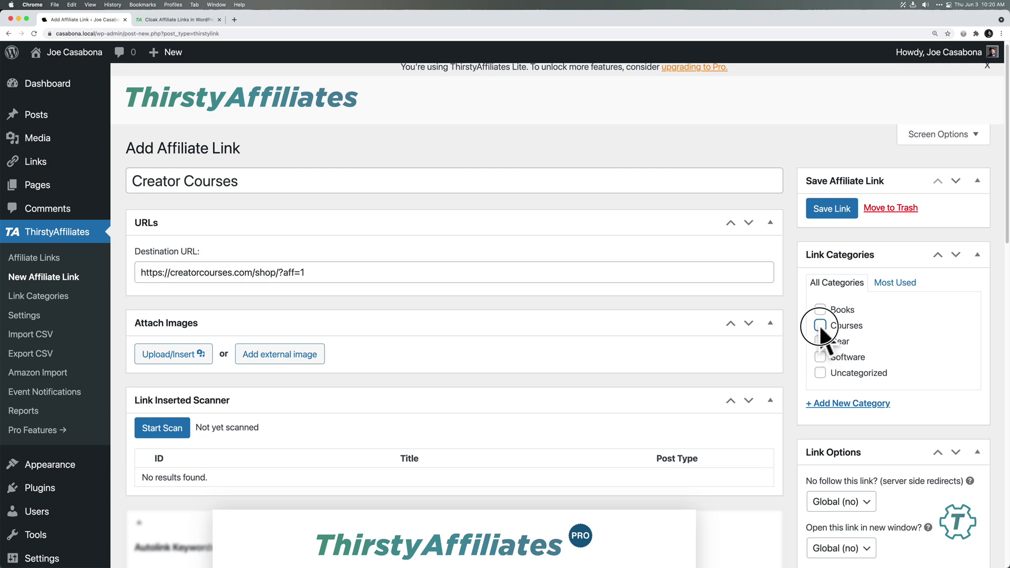
- Save Creator Courses in Courses, check its /go/creator-courses/ cloaked URL, then open ThirstyAffiliates Settings
{"action": "left_click", "coordinate": [832, 210]}
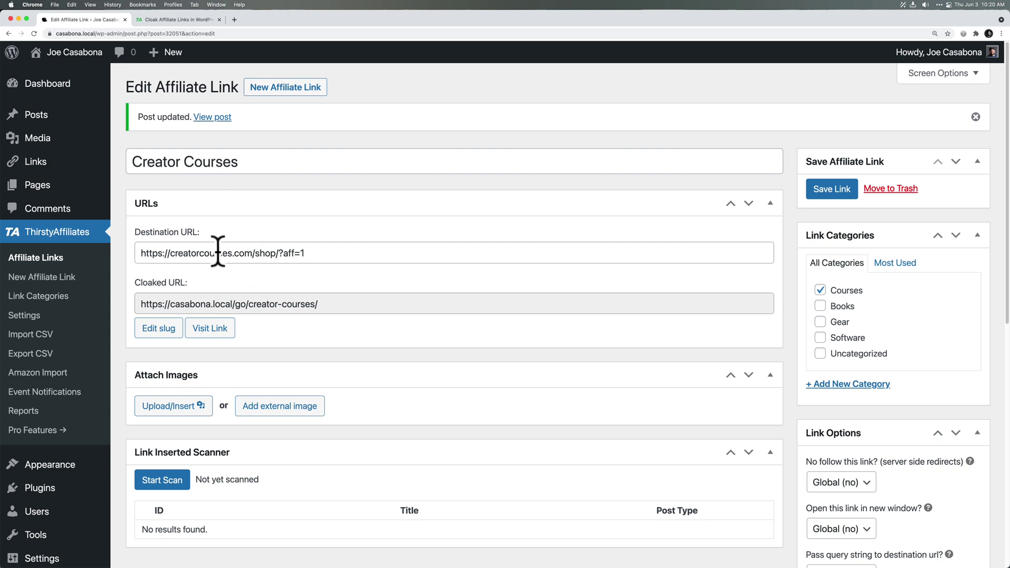
{"action": "left_click", "coordinate": [241, 304]}
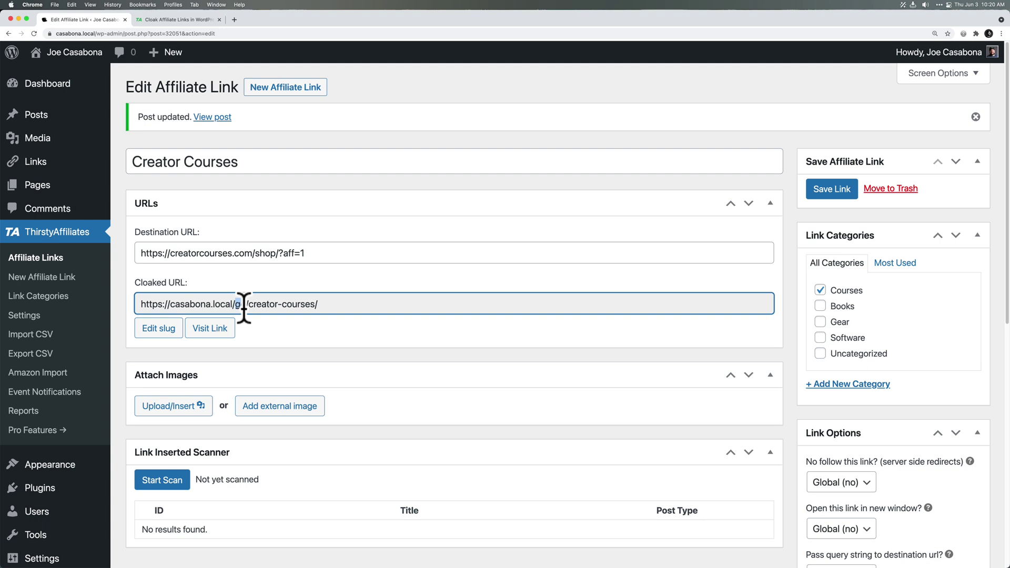
{"action": "left_click", "coordinate": [57, 314]}
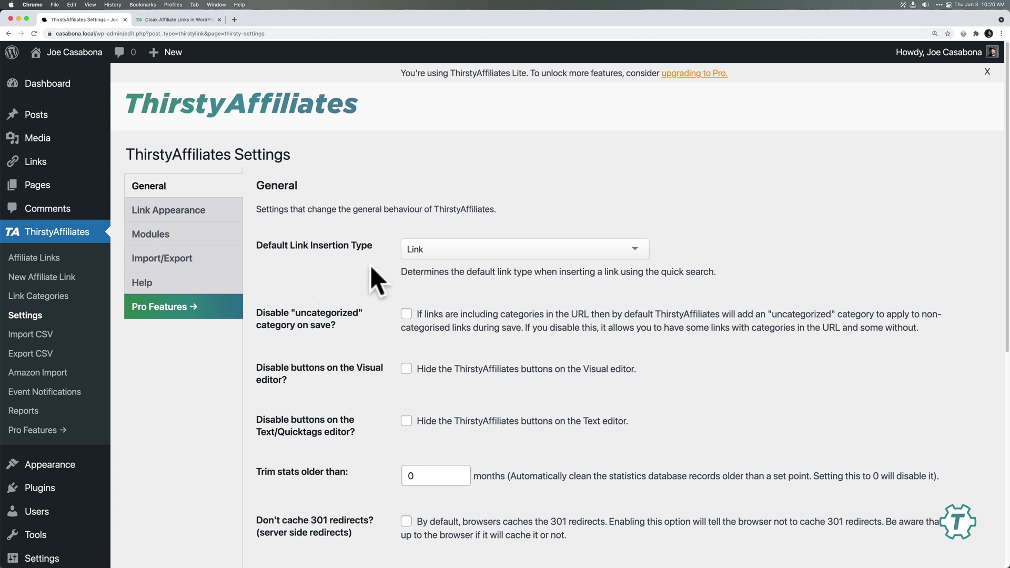
- Keep Link as the default insertion type and switch to the Link Appearance settings
{"action": "left_click", "coordinate": [454, 251]}
{"action": "left_click", "coordinate": [631, 210]}
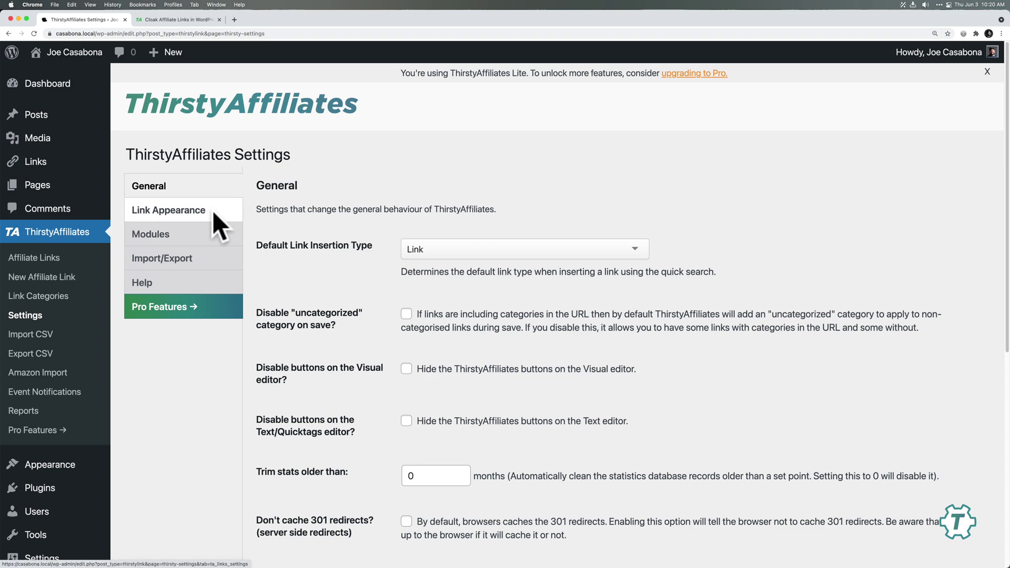
{"action": "scroll", "coordinate": [344, 286], "scroll_direction": "down", "scroll_amount": 10}
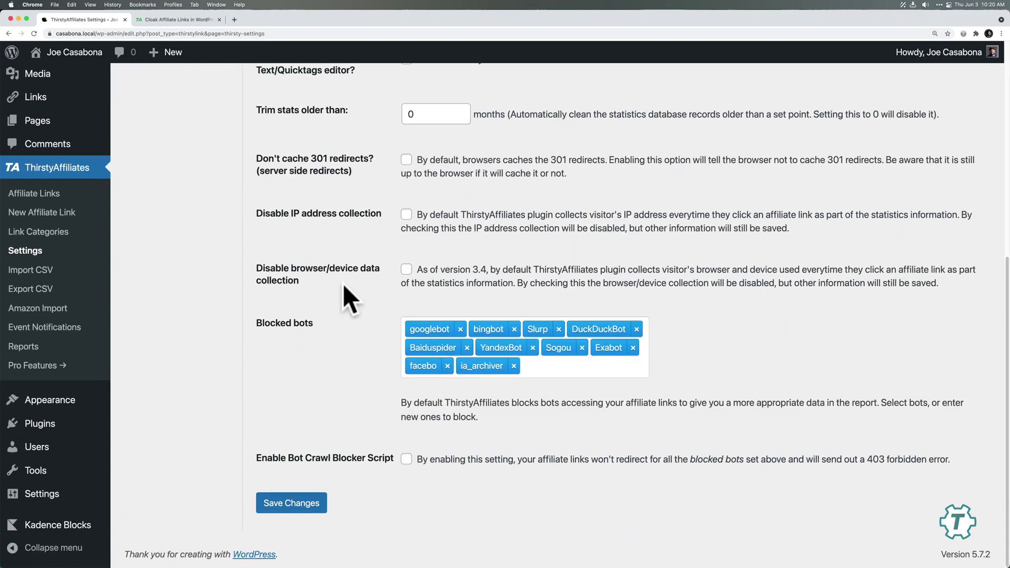
{"action": "scroll", "coordinate": [345, 287], "scroll_direction": "up", "scroll_amount": 10}
{"action": "left_click", "coordinate": [209, 210]}
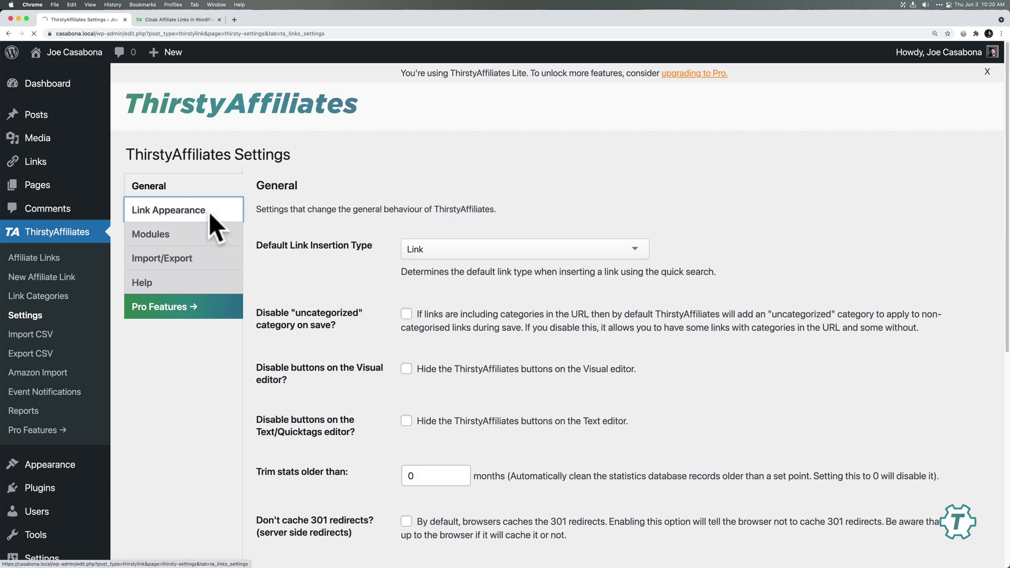
{"action": "left_click", "coordinate": [450, 252]}
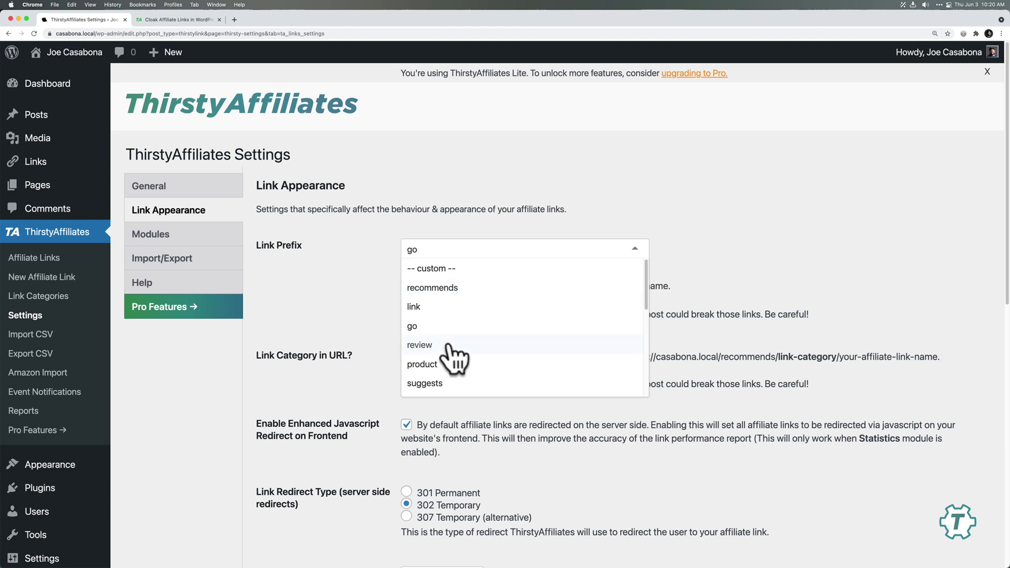
{"action": "left_click", "coordinate": [447, 268]}
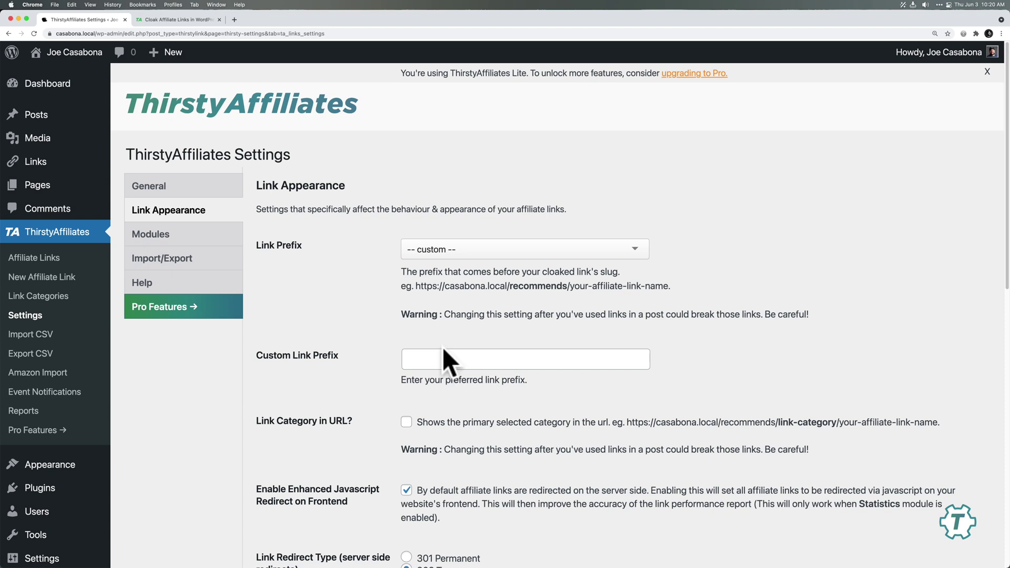
{"action": "left_click", "coordinate": [444, 252]}
{"action": "left_click", "coordinate": [421, 329]}
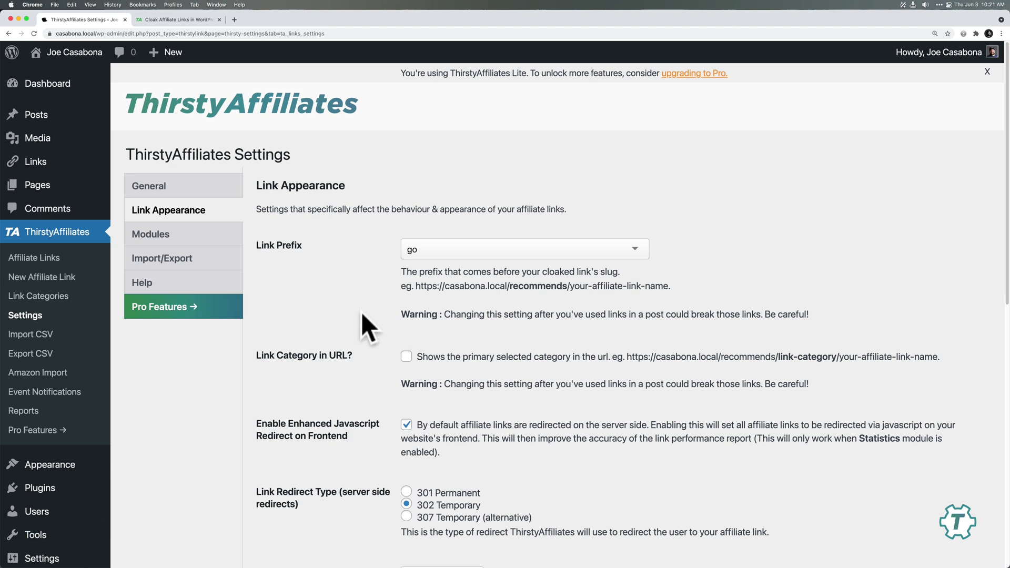
{"action": "scroll", "coordinate": [368, 358], "scroll_direction": "down", "scroll_amount": 1}
{"action": "scroll", "coordinate": [382, 469], "scroll_direction": "down", "scroll_amount": 4}
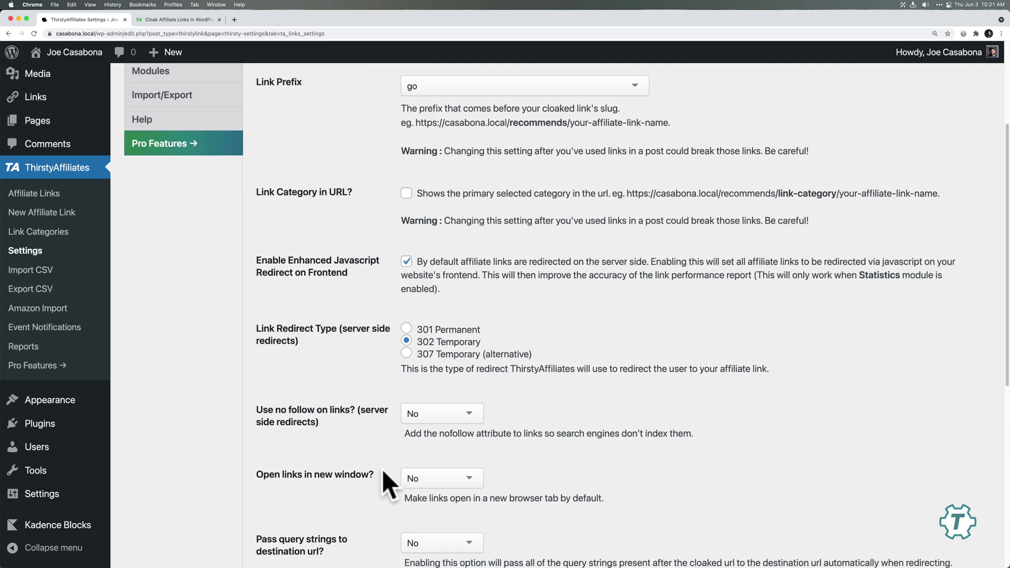
{"action": "scroll", "coordinate": [382, 469], "scroll_direction": "down", "scroll_amount": 5}
{"action": "scroll", "coordinate": [382, 469], "scroll_direction": "down", "scroll_amount": 3}
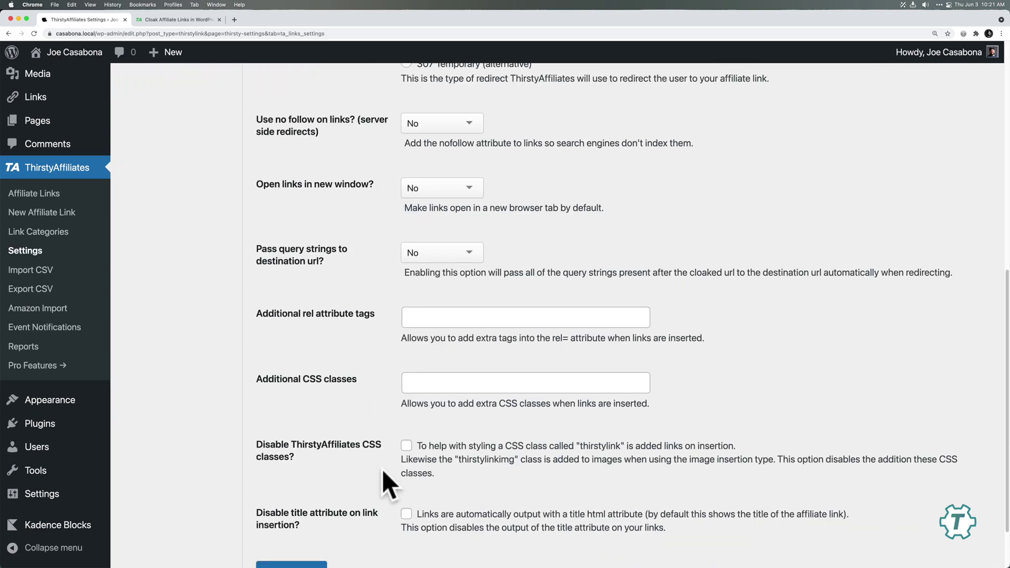
{"action": "scroll", "coordinate": [382, 469], "scroll_direction": "up", "scroll_amount": 10}
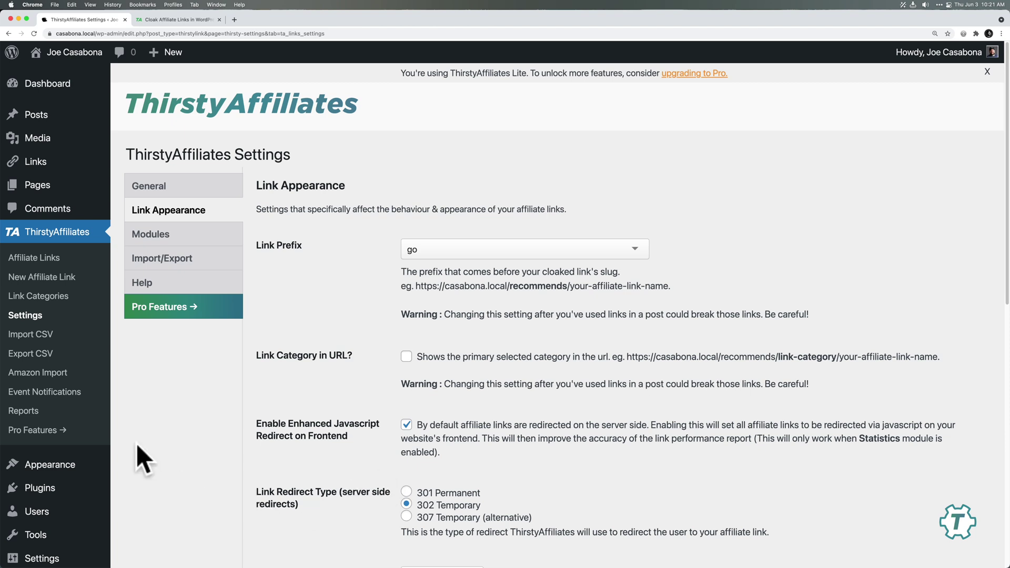
{"action": "mouse_move", "coordinate": [53, 475]}
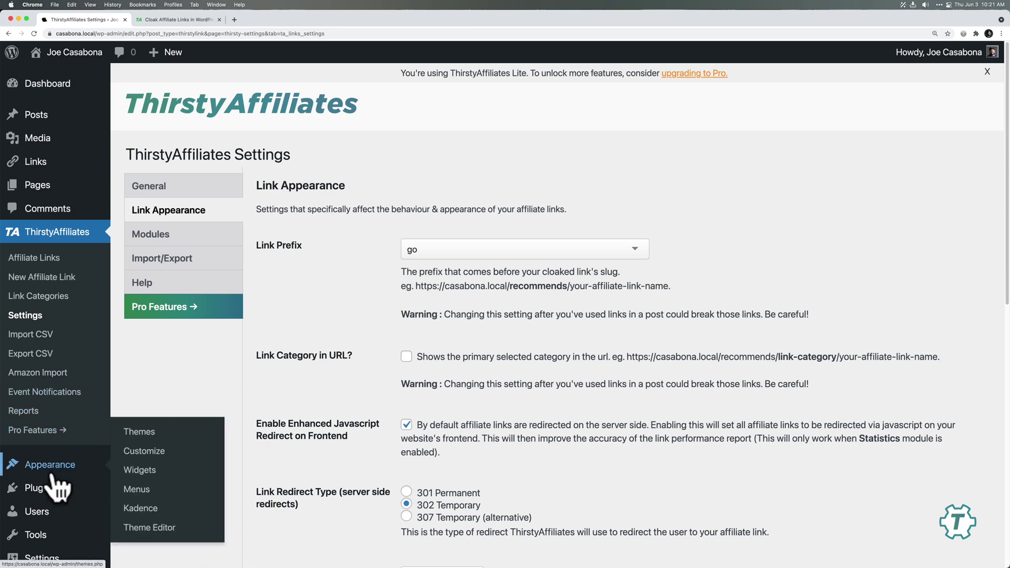
- Sort the affiliate links by date and open the Creator Courses link for editing
{"action": "mouse_move", "coordinate": [59, 491]}
{"action": "left_click", "coordinate": [143, 513]}
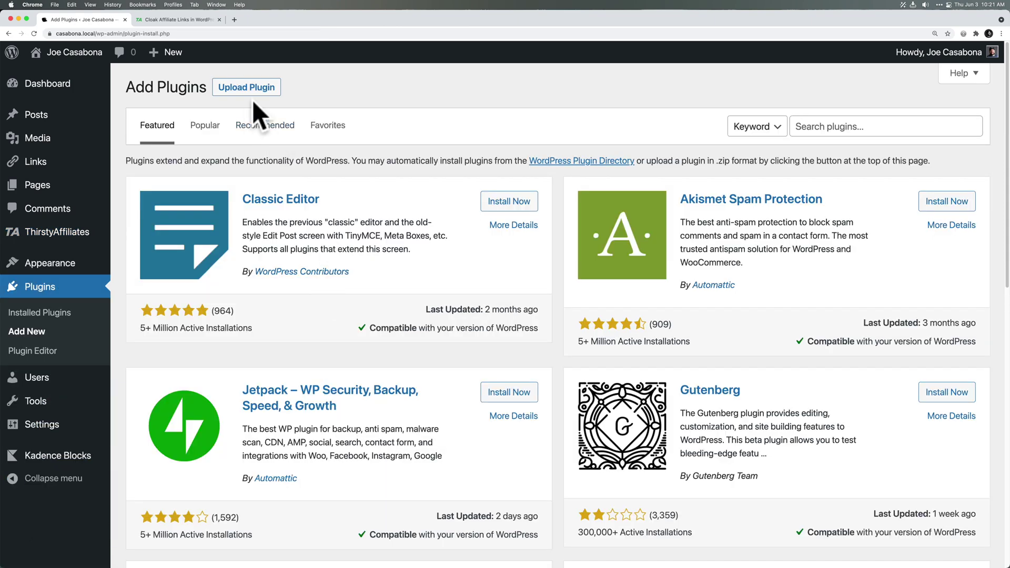
{"action": "left_click", "coordinate": [254, 90]}
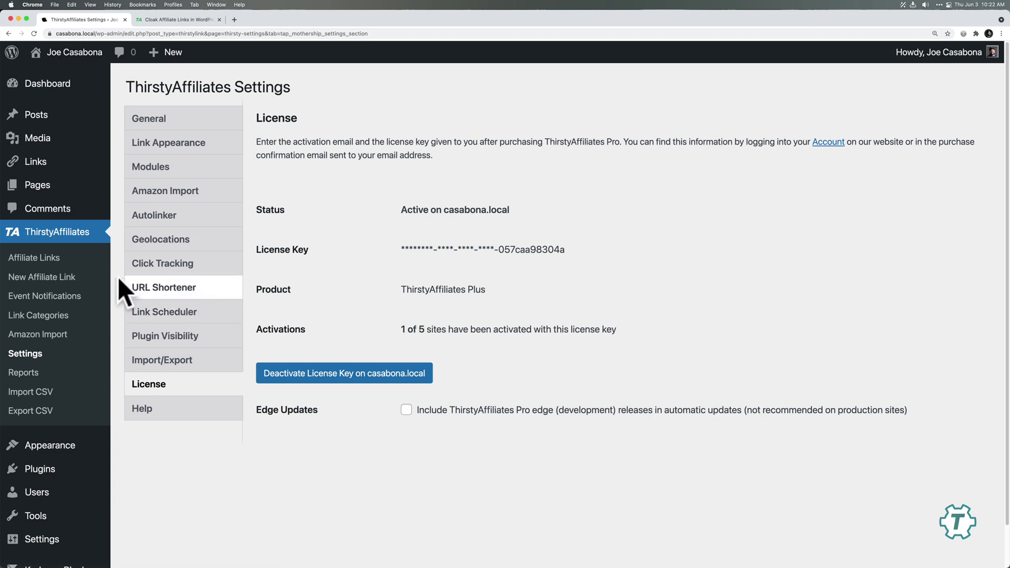
{"action": "left_click", "coordinate": [42, 257]}
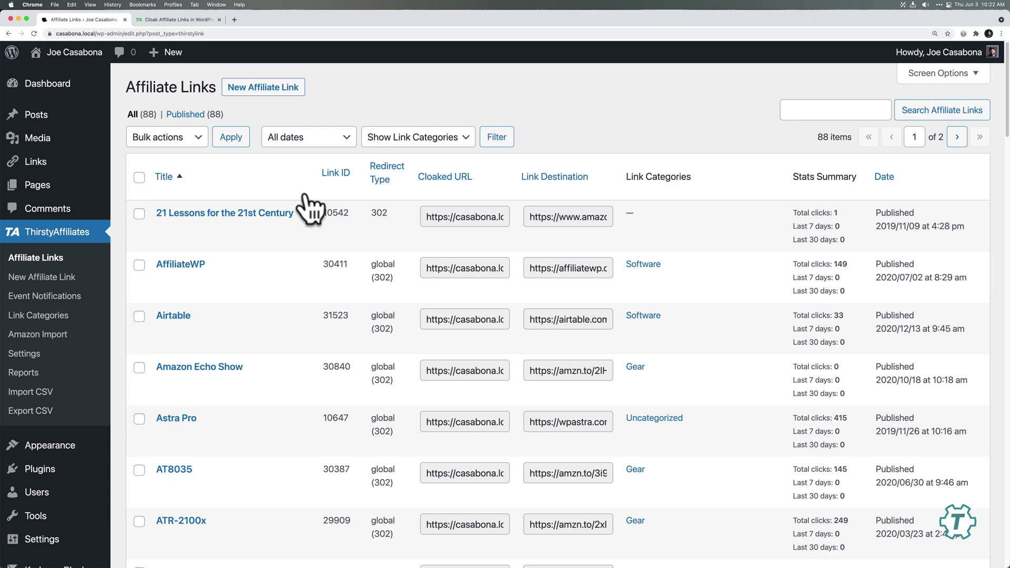
{"action": "left_click", "coordinate": [875, 177]}
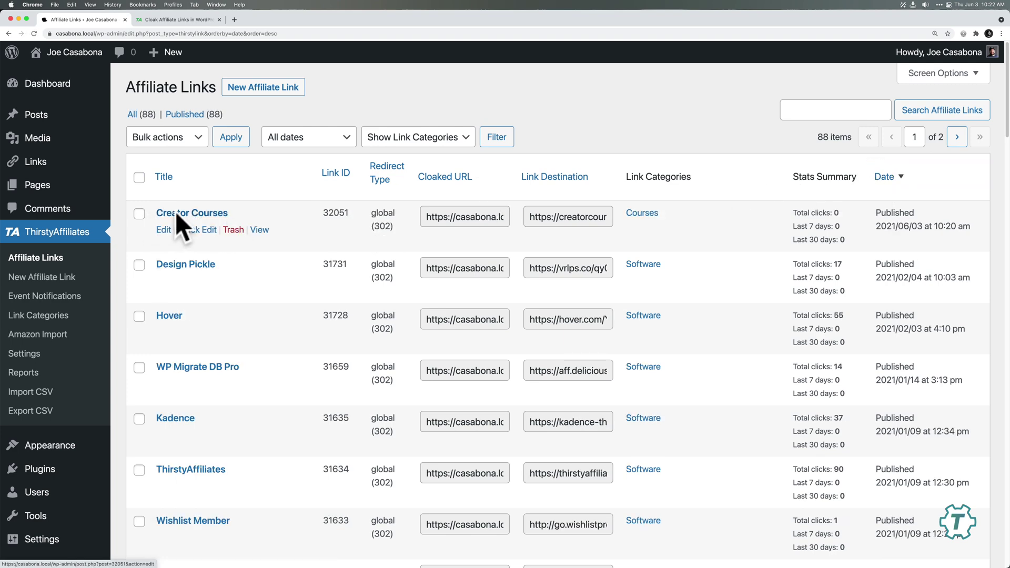
{"action": "left_click", "coordinate": [175, 213]}
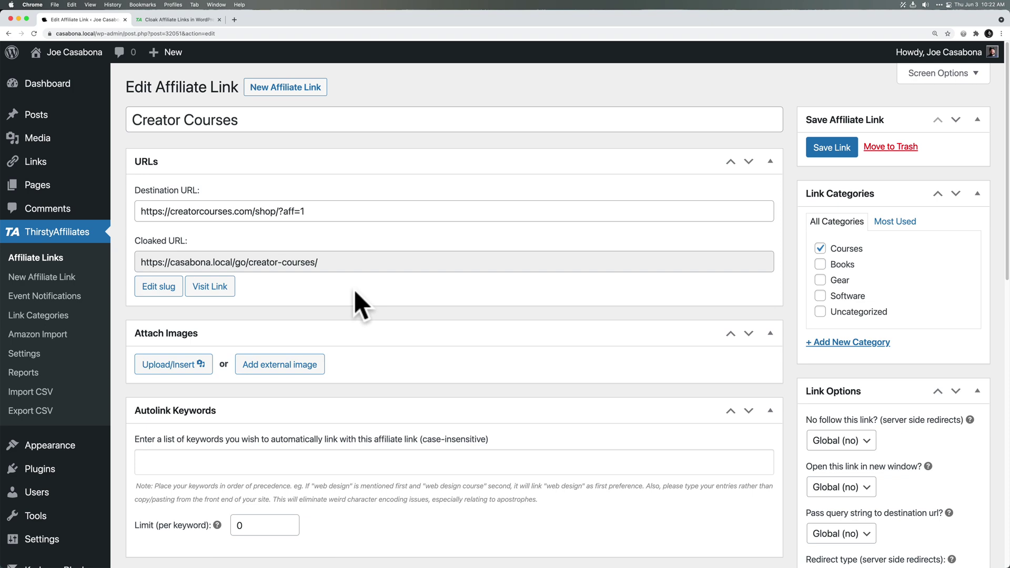
- Add autolink keywords 'Creator Courses', 'WordPress Courses' and 'learn to podcast' to the link
{"action": "scroll", "coordinate": [354, 289], "scroll_direction": "down", "scroll_amount": 5}
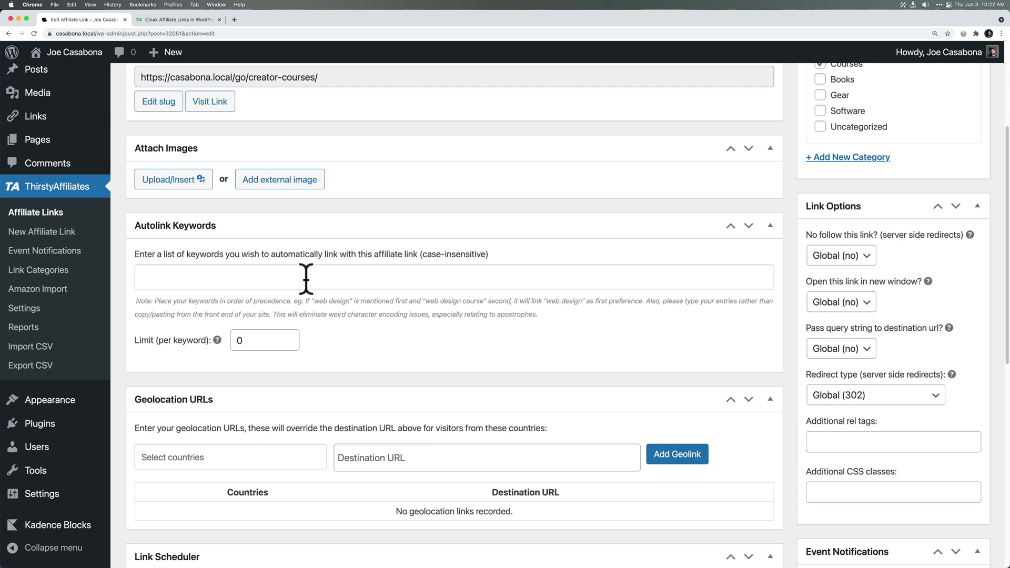
{"action": "type", "text": "Creator Courses"}
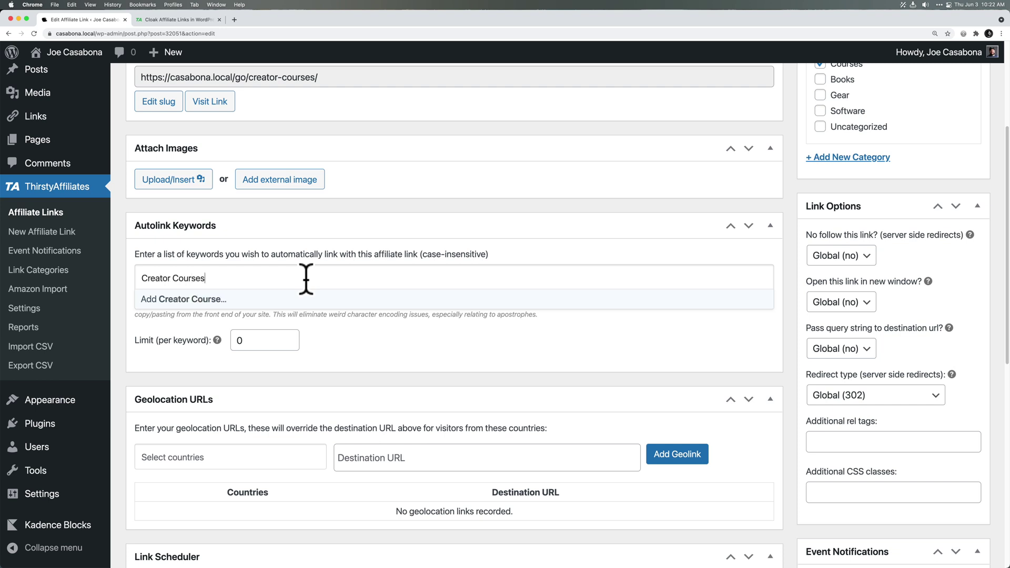
{"action": "key", "text": "Return"}
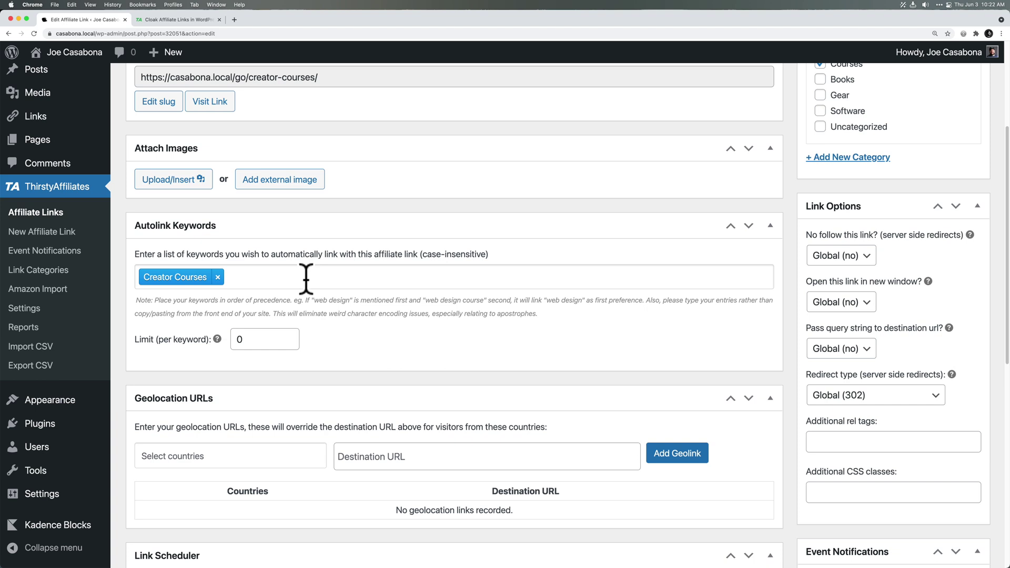
{"action": "type", "text": "Word"}
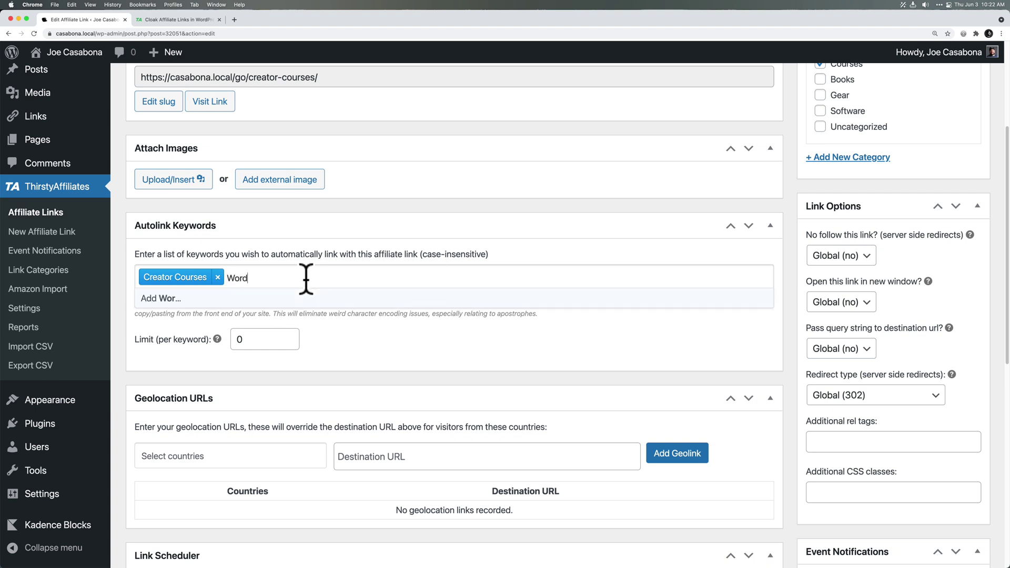
{"action": "type", "text": "Press Courses"}
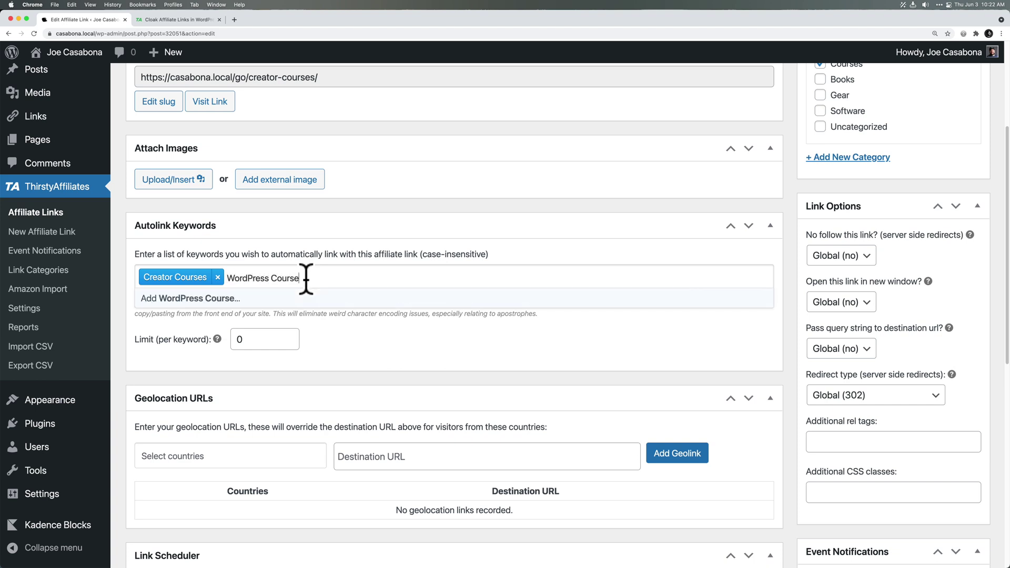
{"action": "key", "text": "Return"}
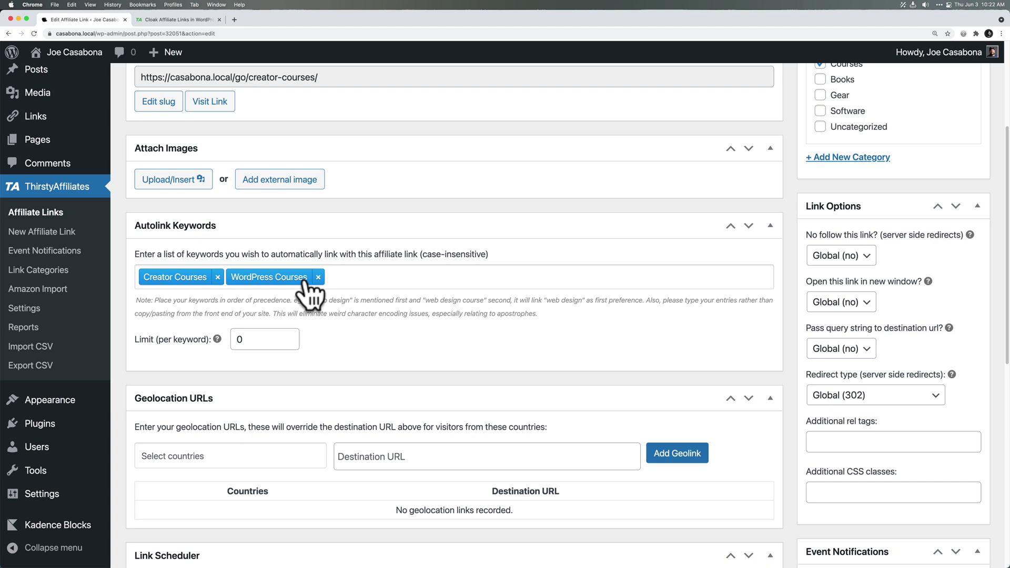
{"action": "type", "text": "lear"}
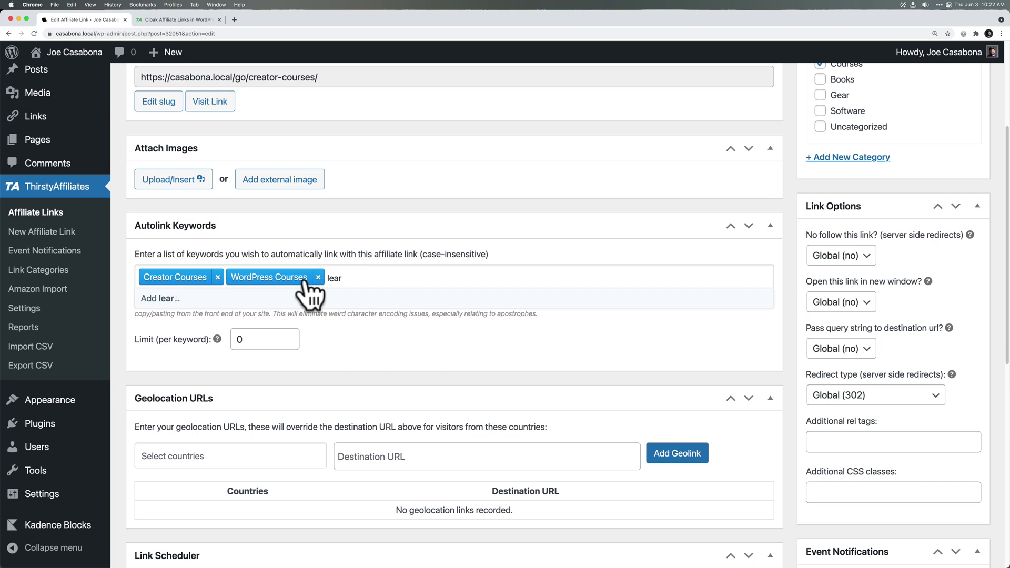
{"action": "type", "text": "n to podcast"}
{"action": "key", "text": "Return"}
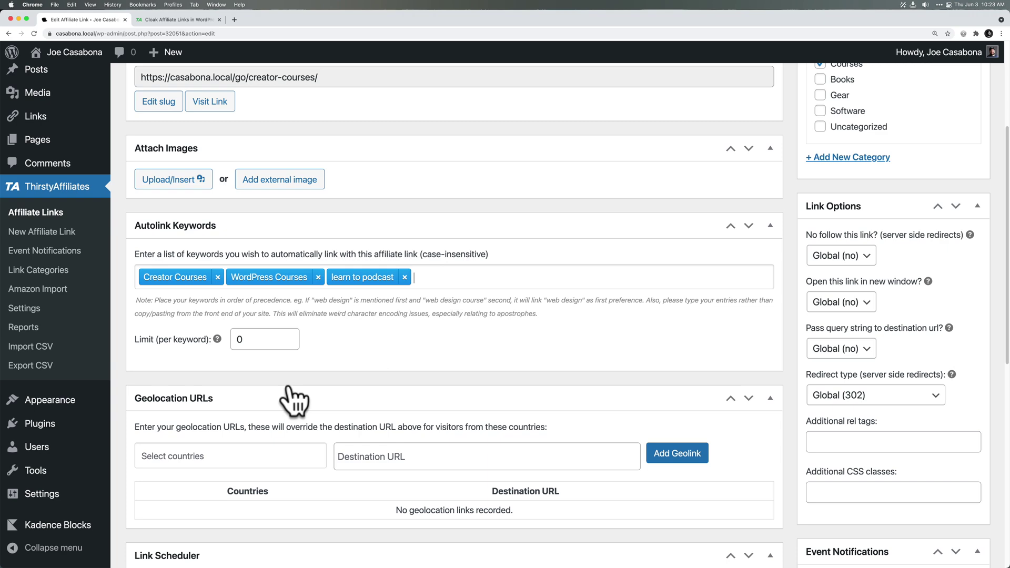
{"action": "scroll", "coordinate": [378, 389], "scroll_direction": "down", "scroll_amount": 3}
{"action": "scroll", "coordinate": [370, 390], "scroll_direction": "up", "scroll_amount": 4}
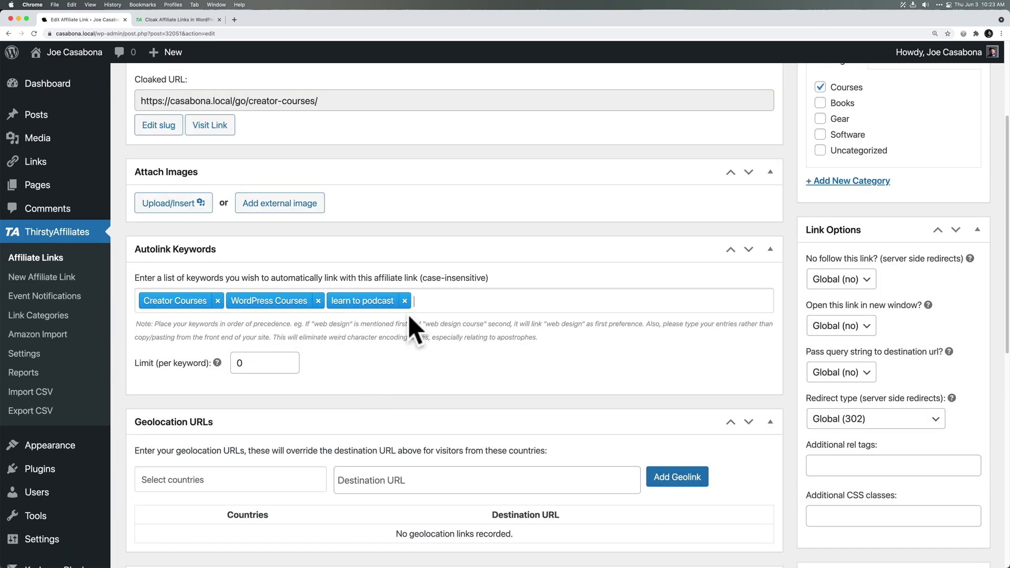
{"action": "scroll", "coordinate": [559, 293], "scroll_direction": "up", "scroll_amount": 5}
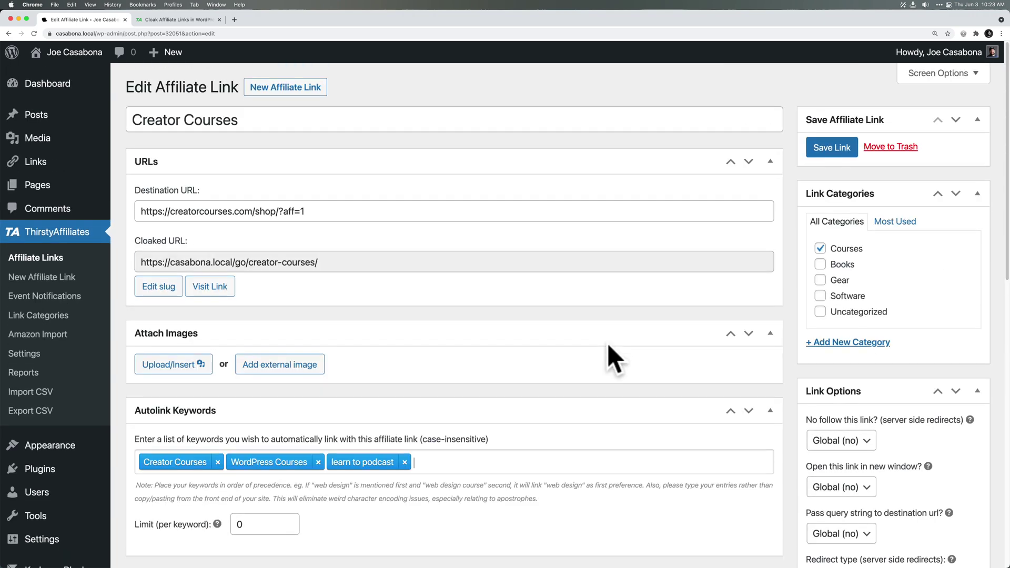
- Save the Creator Courses link with its new keywords and view the site's homepage
{"action": "left_click", "coordinate": [833, 153]}
{"action": "mouse_move", "coordinate": [84, 55]}
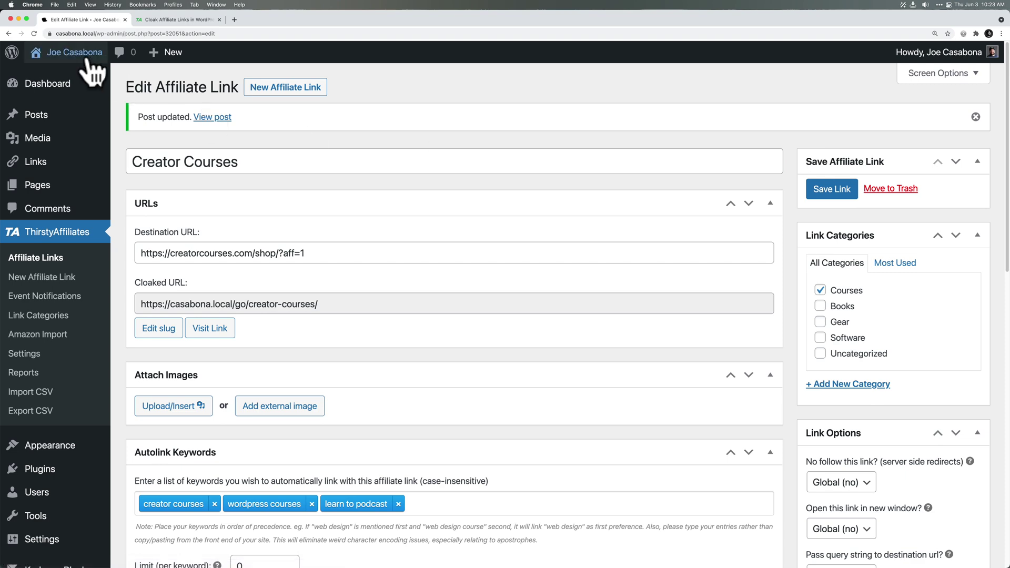
{"action": "left_click", "coordinate": [90, 79]}
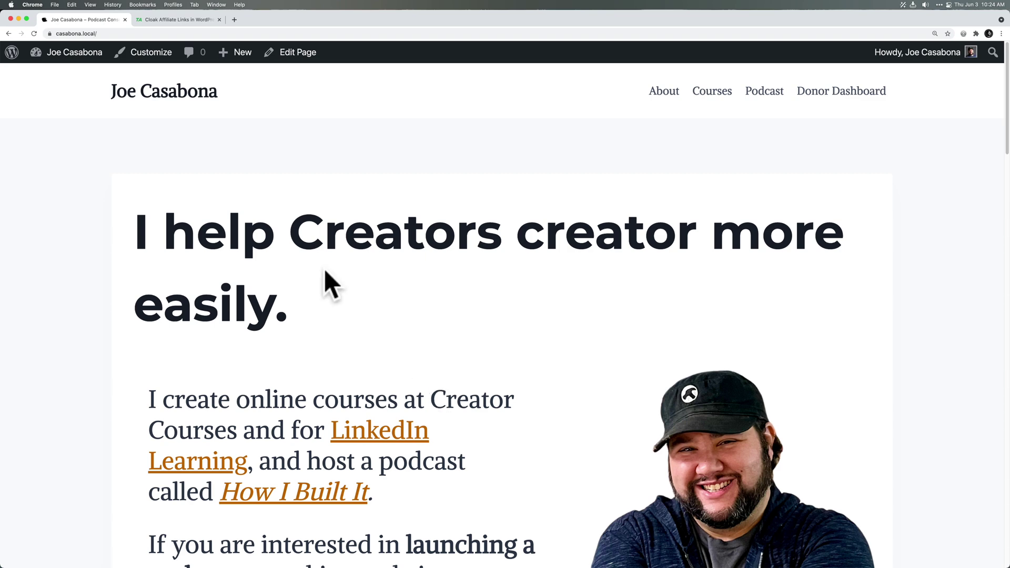
- Return to the admin dashboard and open the ThirstyAffiliates General settings
{"action": "mouse_move", "coordinate": [70, 58]}
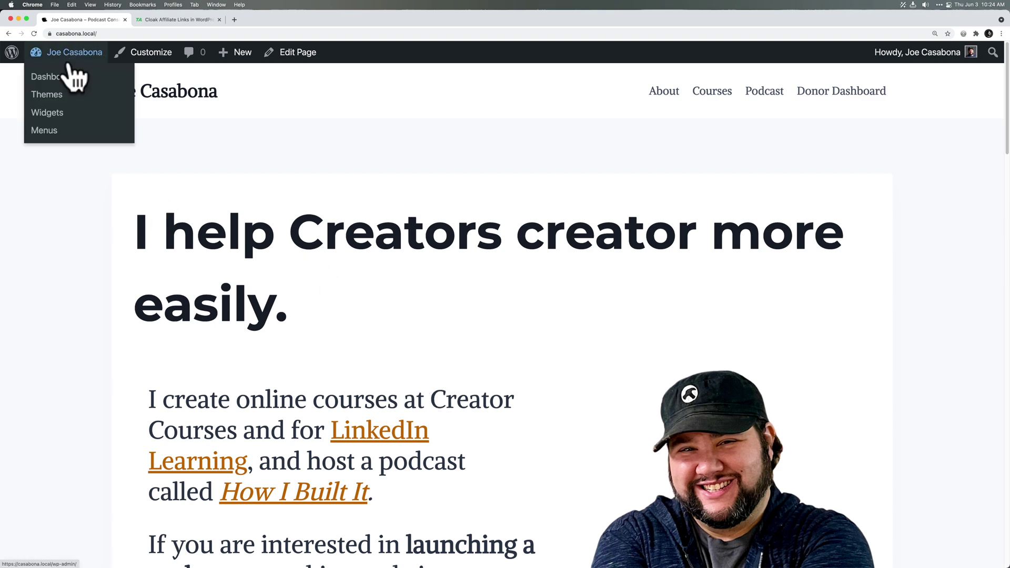
{"action": "left_click", "coordinate": [64, 79]}
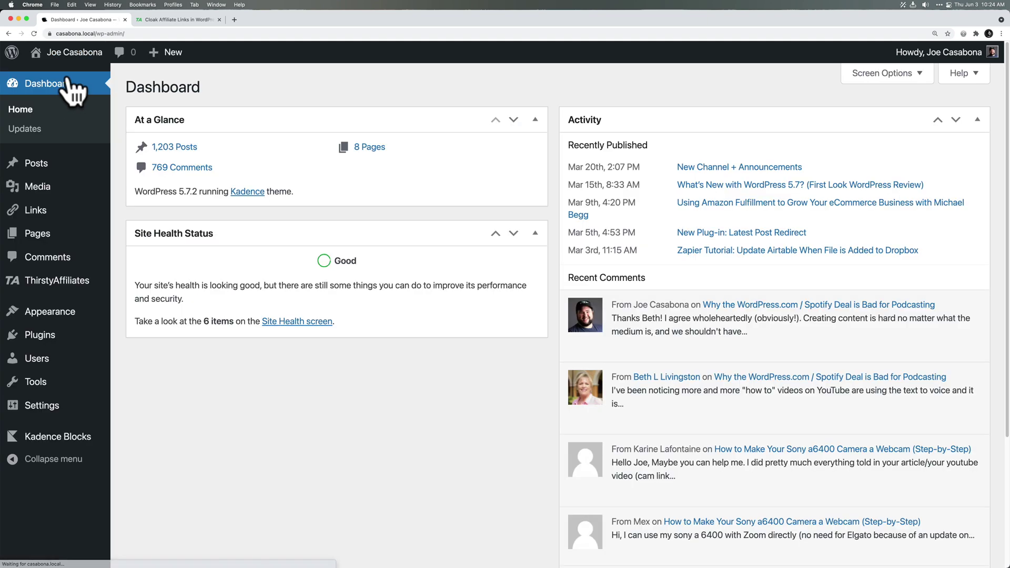
{"action": "mouse_move", "coordinate": [79, 283]}
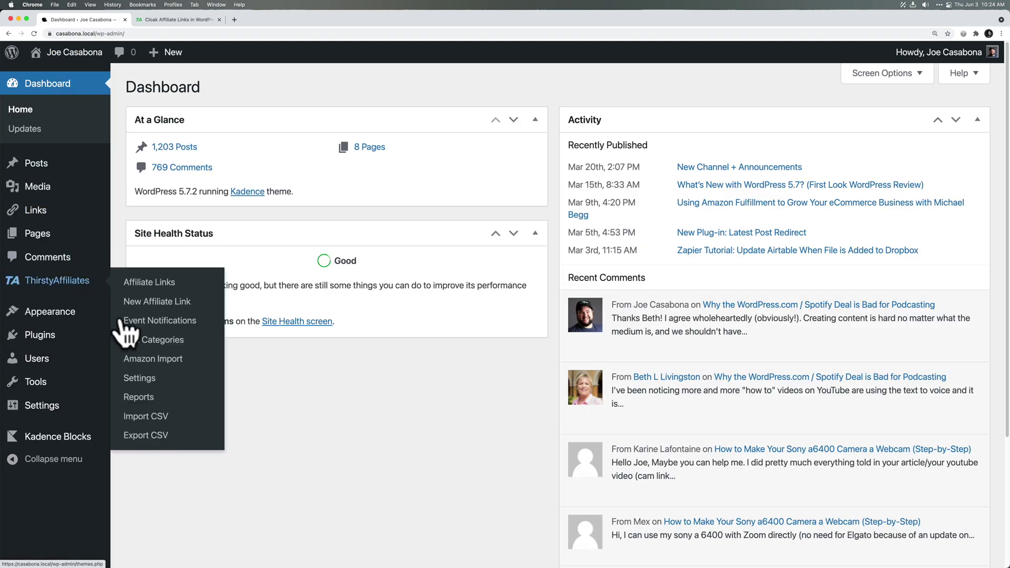
{"action": "left_click", "coordinate": [139, 378]}
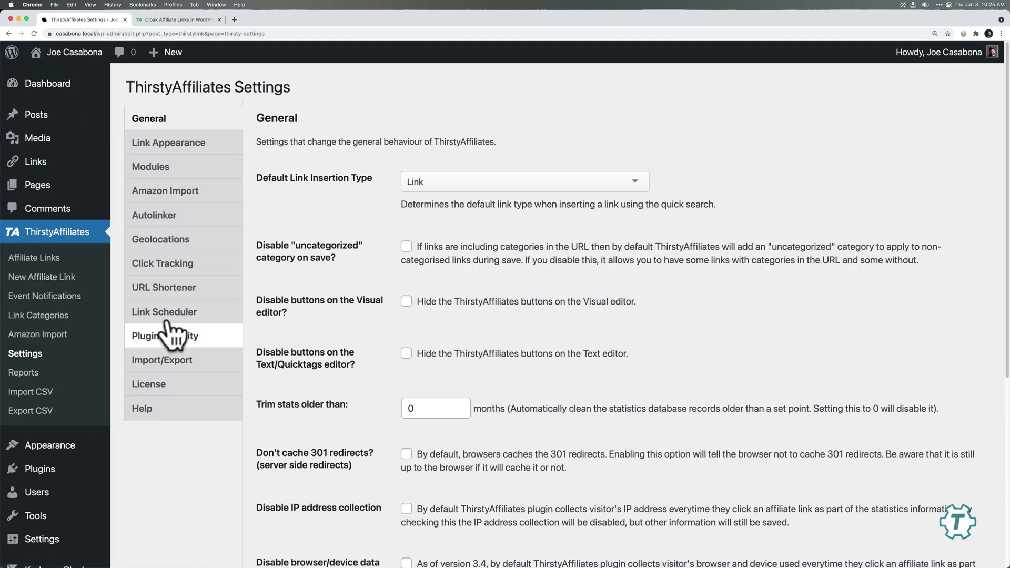
- In the Autolinker settings, allow autolinking on the home page and save the changes
{"action": "left_click", "coordinate": [171, 218]}
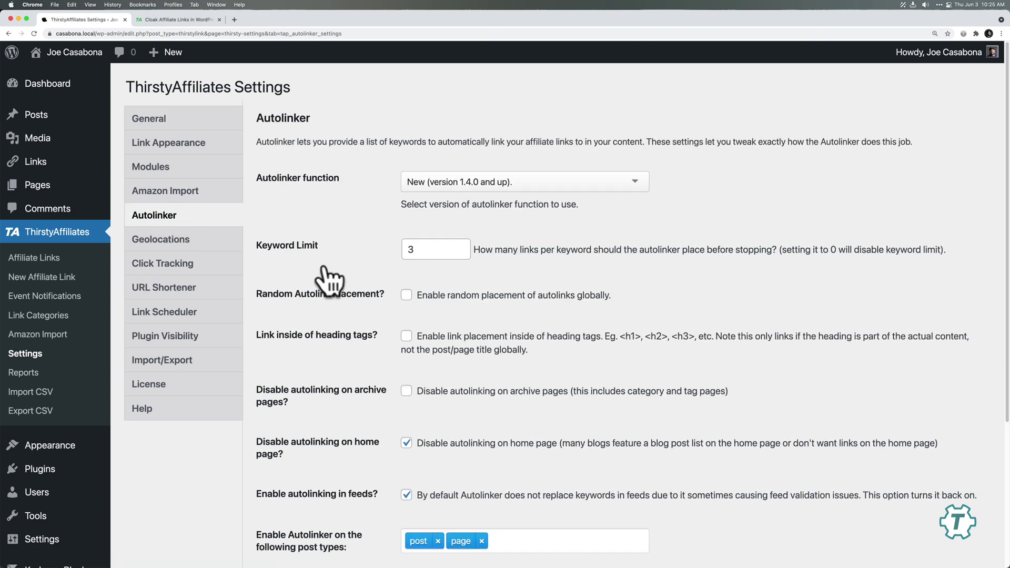
{"action": "scroll", "coordinate": [324, 264], "scroll_direction": "down", "scroll_amount": 1}
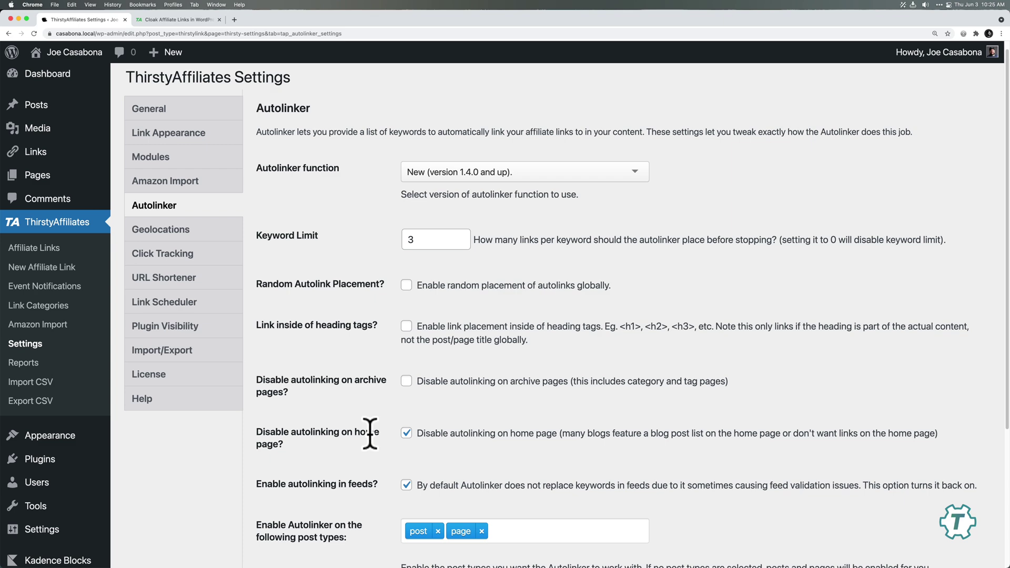
{"action": "left_click", "coordinate": [406, 432]}
{"action": "scroll", "coordinate": [410, 442], "scroll_direction": "down", "scroll_amount": 4}
{"action": "left_click", "coordinate": [310, 502]}
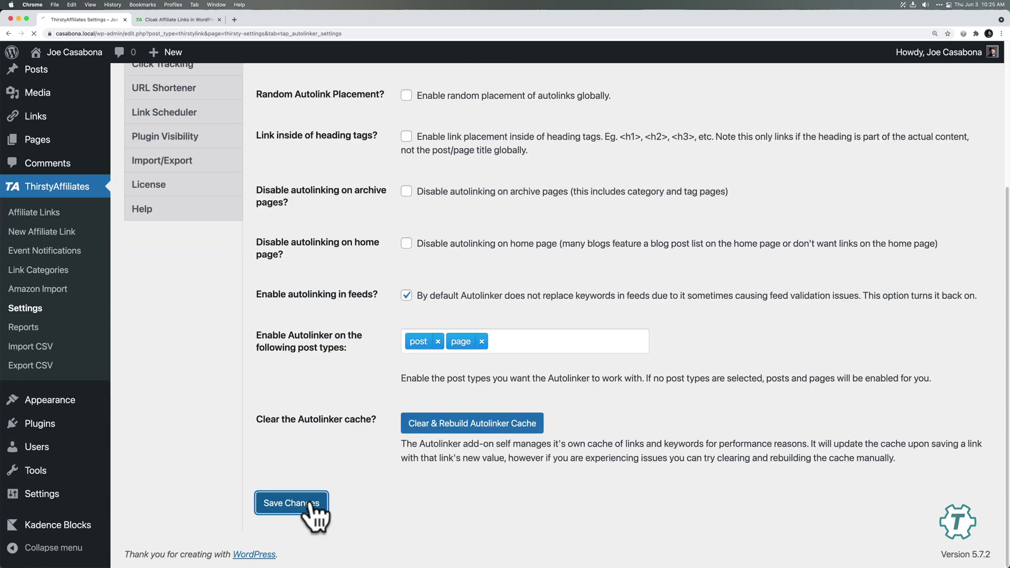
- Visit the live site's front-end home page from the admin bar
{"action": "mouse_move", "coordinate": [81, 53]}
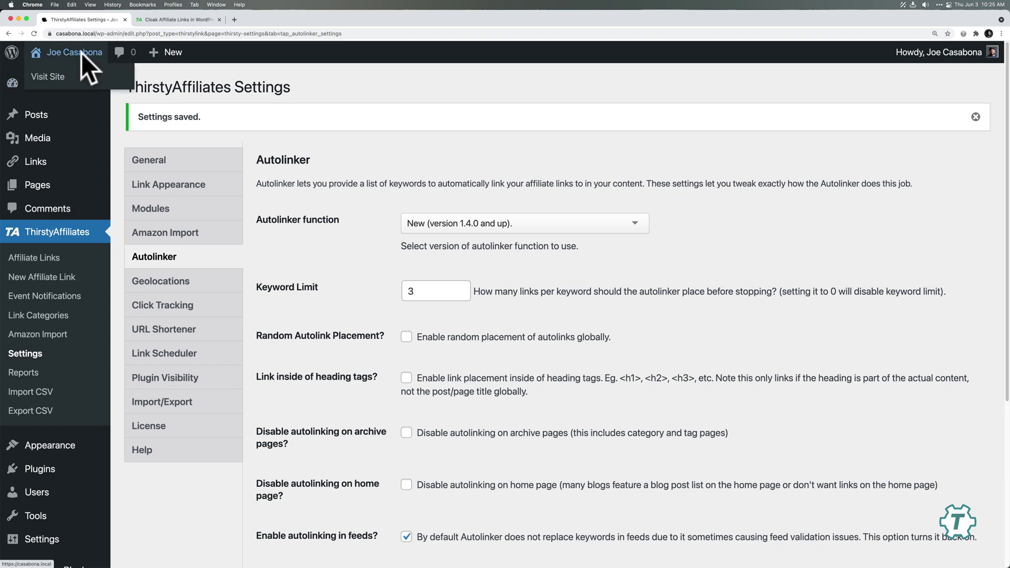
{"action": "left_click", "coordinate": [53, 77]}
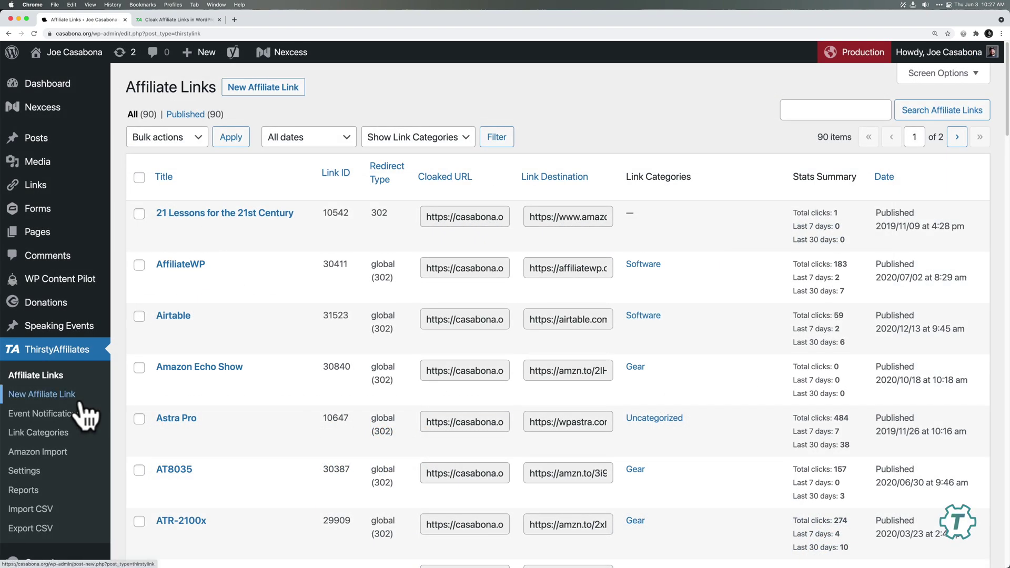
- Open ThirstyAffiliates Reports and zoom out to view the whole Link Overview chart
{"action": "left_click", "coordinate": [55, 494]}
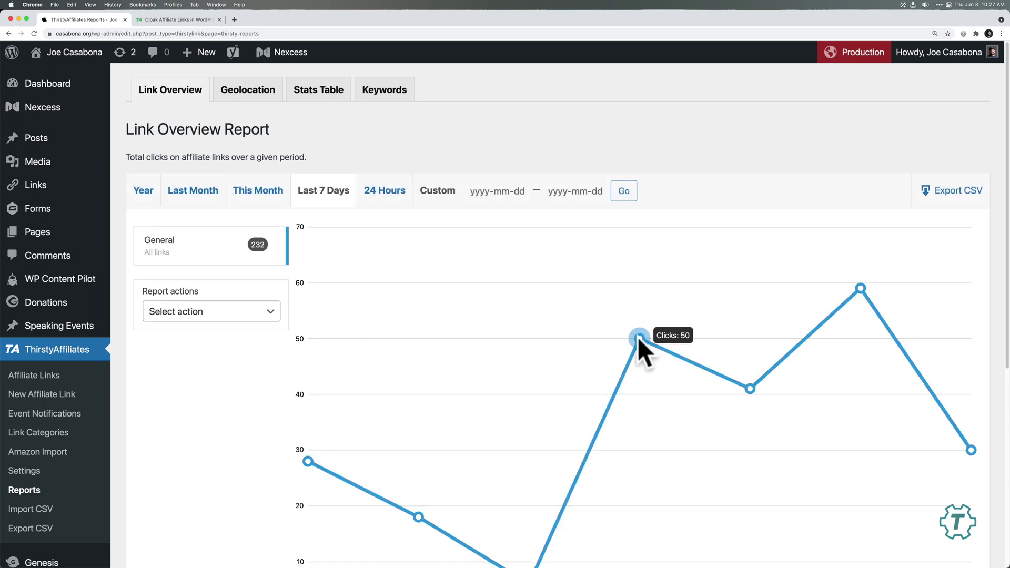
{"action": "scroll", "coordinate": [531, 314], "scroll_direction": "down", "scroll_amount": 2}
{"action": "scroll", "coordinate": [531, 314], "scroll_direction": "down", "scroll_amount": 3}
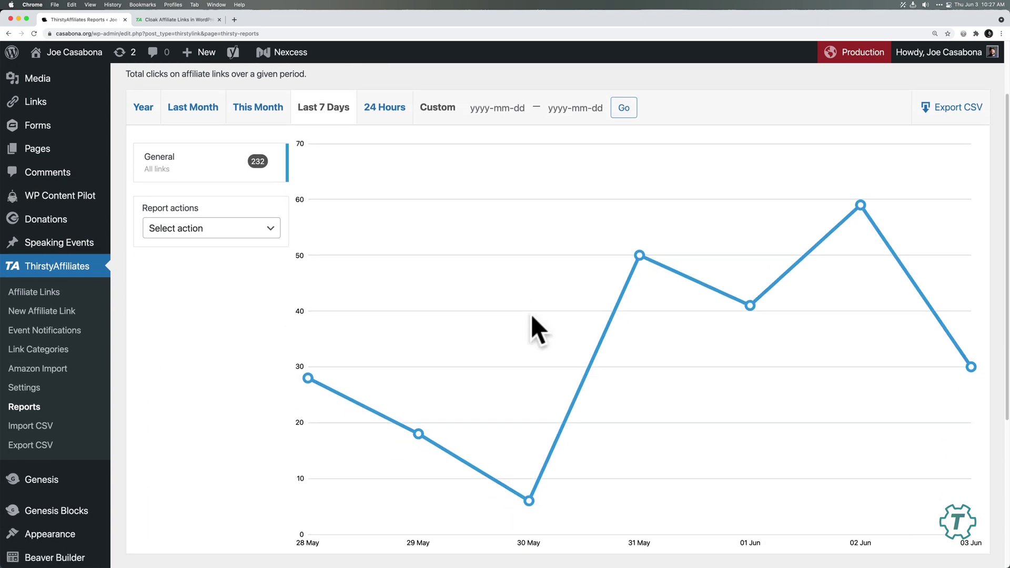
{"action": "key", "text": "super+minus"}
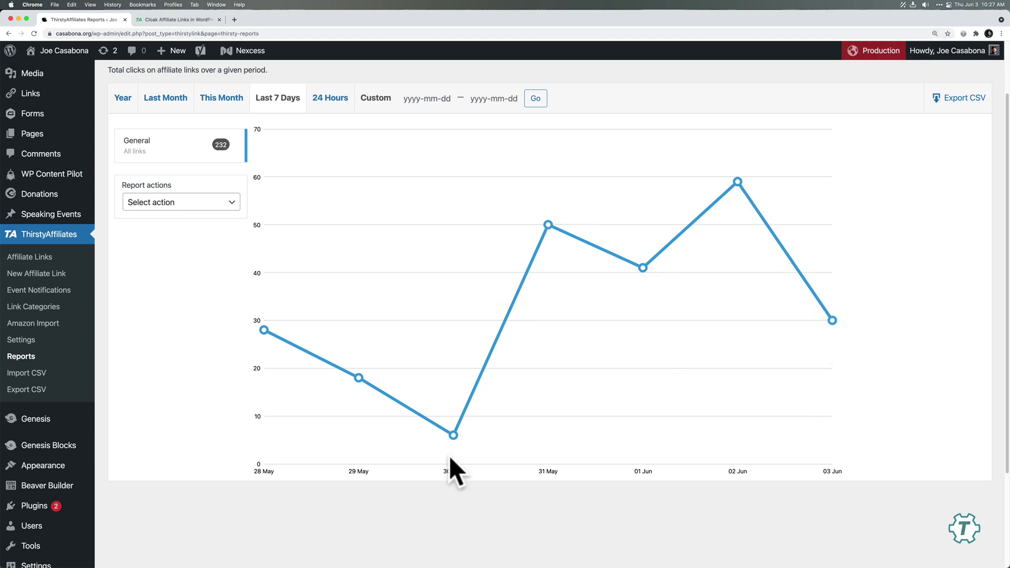
{"action": "scroll", "coordinate": [369, 343], "scroll_direction": "up", "scroll_amount": 3}
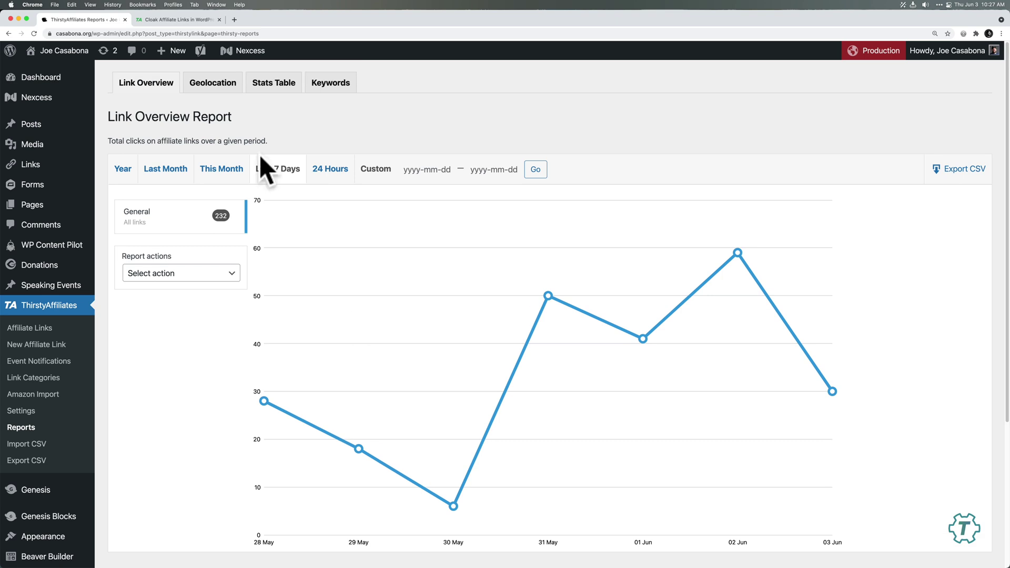
- View the Geolocation report and inspect click counts per country on the map
{"action": "left_click", "coordinate": [211, 83]}
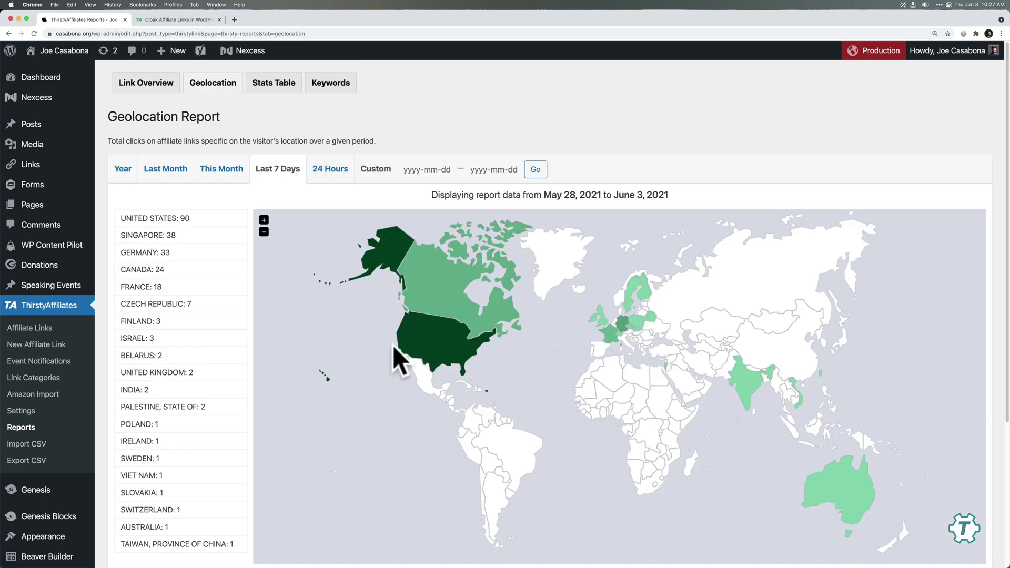
{"action": "mouse_move", "coordinate": [400, 279]}
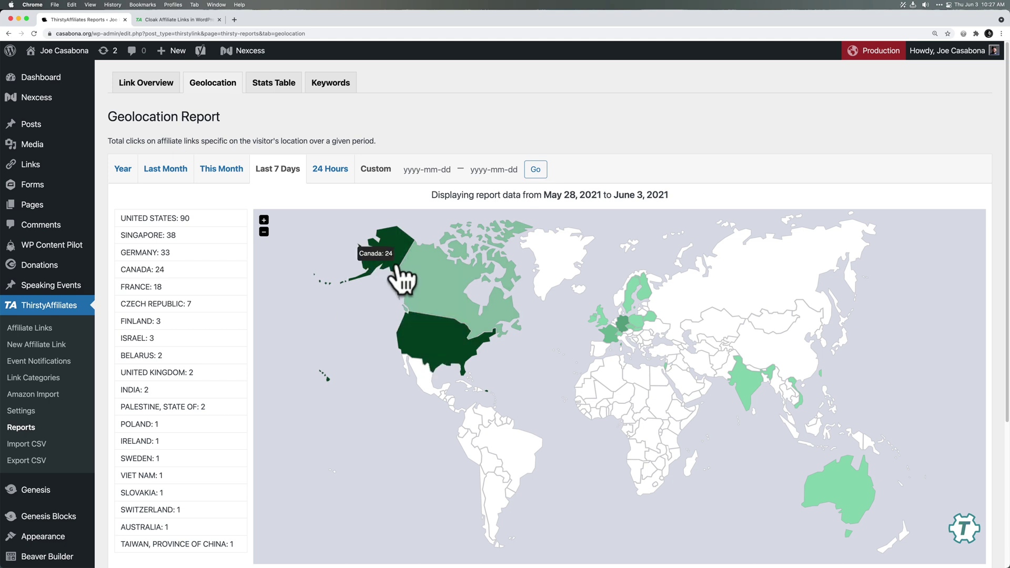
{"action": "mouse_move", "coordinate": [742, 377]}
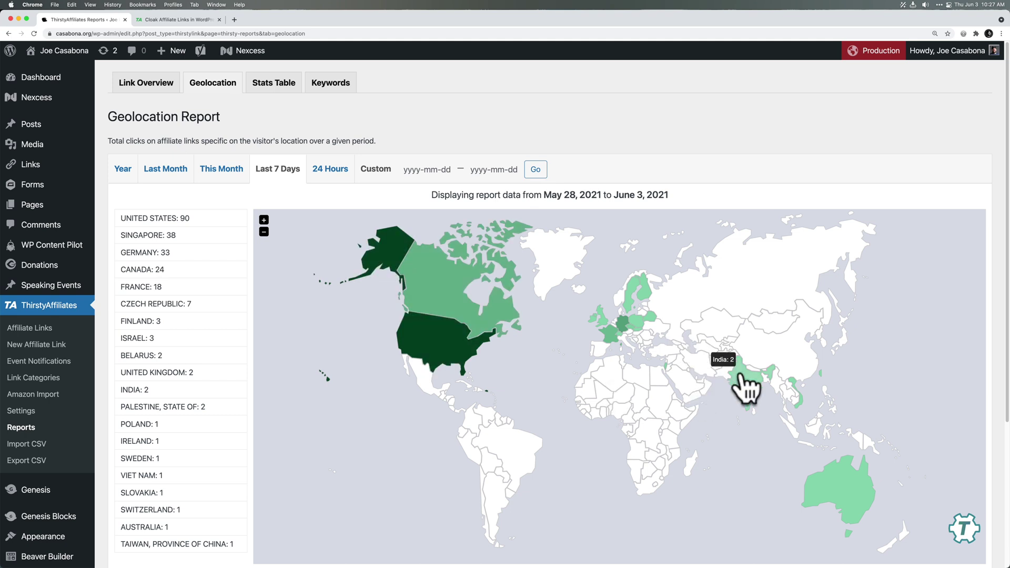
{"action": "mouse_move", "coordinate": [481, 331]}
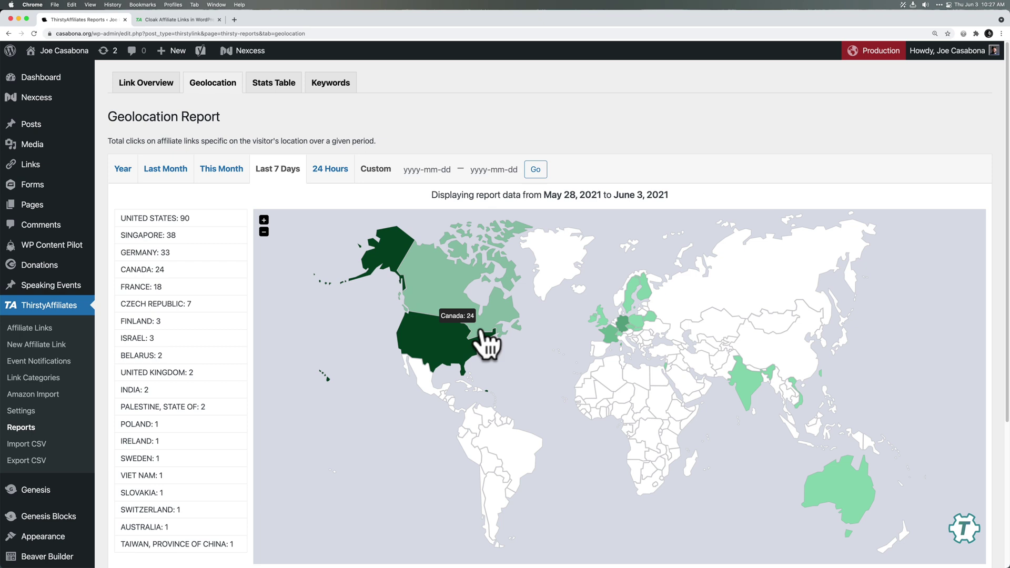
- Scroll through the per-click Stats Table listing every individual affiliate link click
{"action": "mouse_move", "coordinate": [623, 334]}
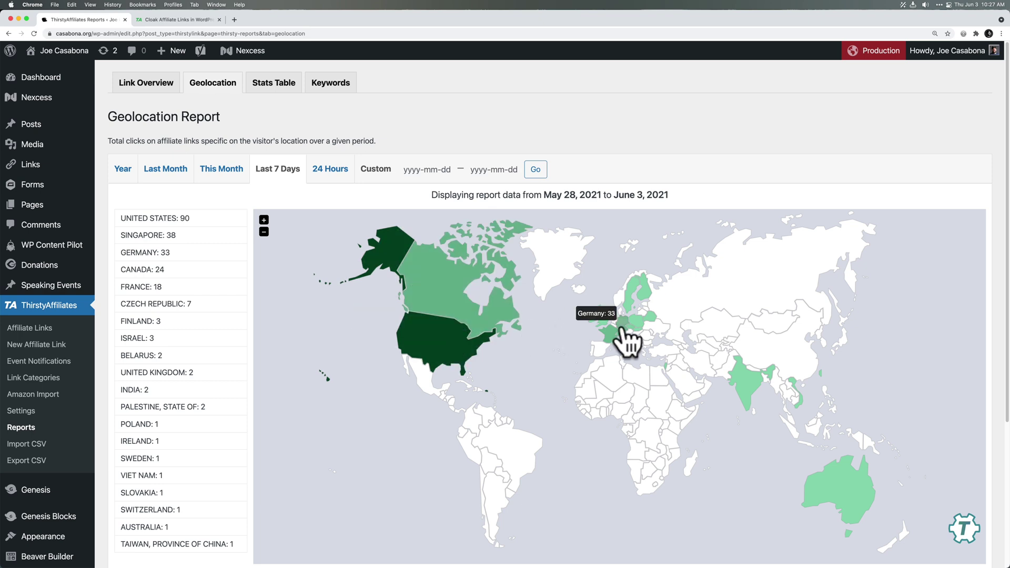
{"action": "left_click", "coordinate": [288, 87]}
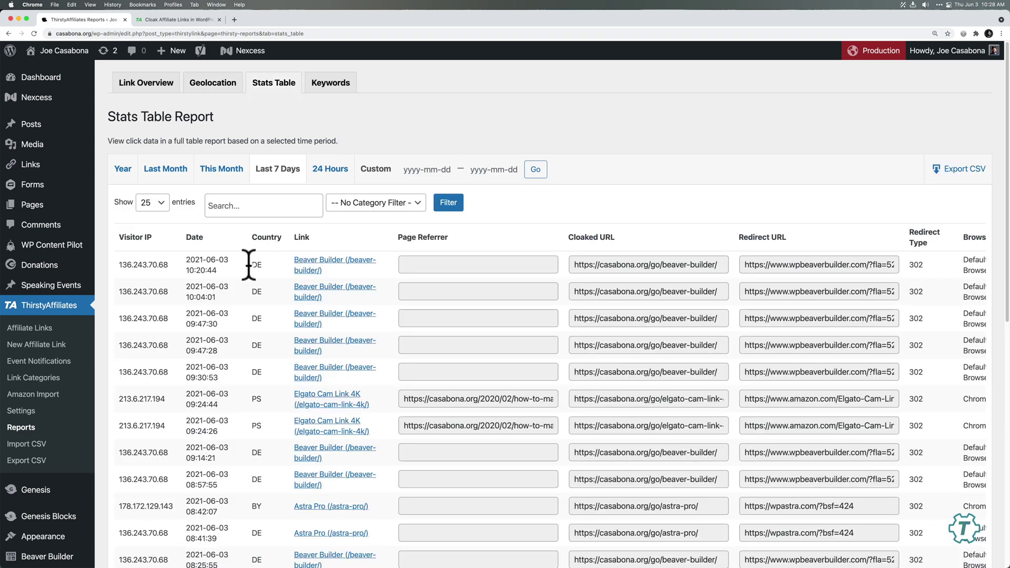
{"action": "scroll", "coordinate": [262, 284], "scroll_direction": "down", "scroll_amount": 1}
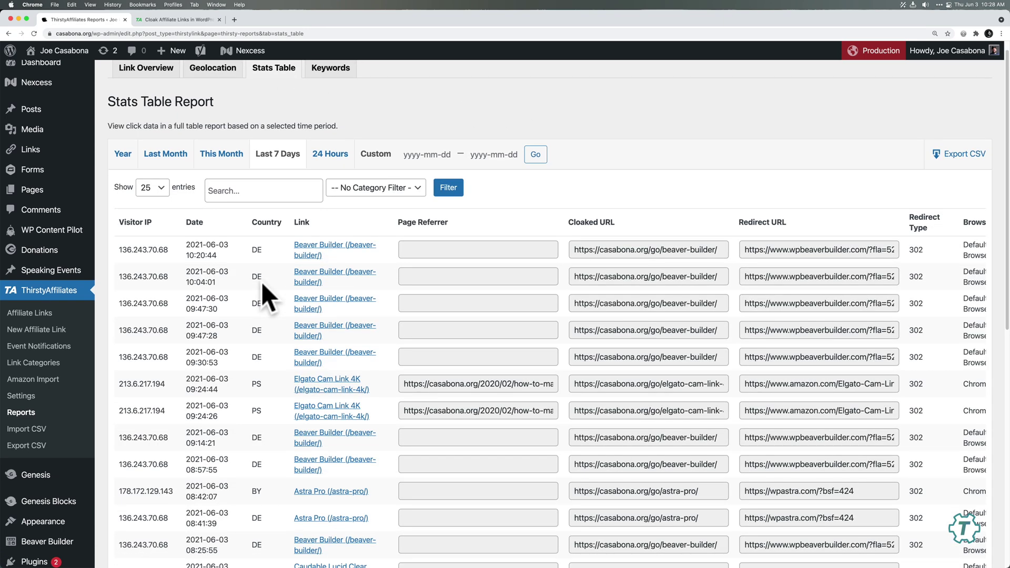
{"action": "scroll", "coordinate": [262, 287], "scroll_direction": "down", "scroll_amount": 5}
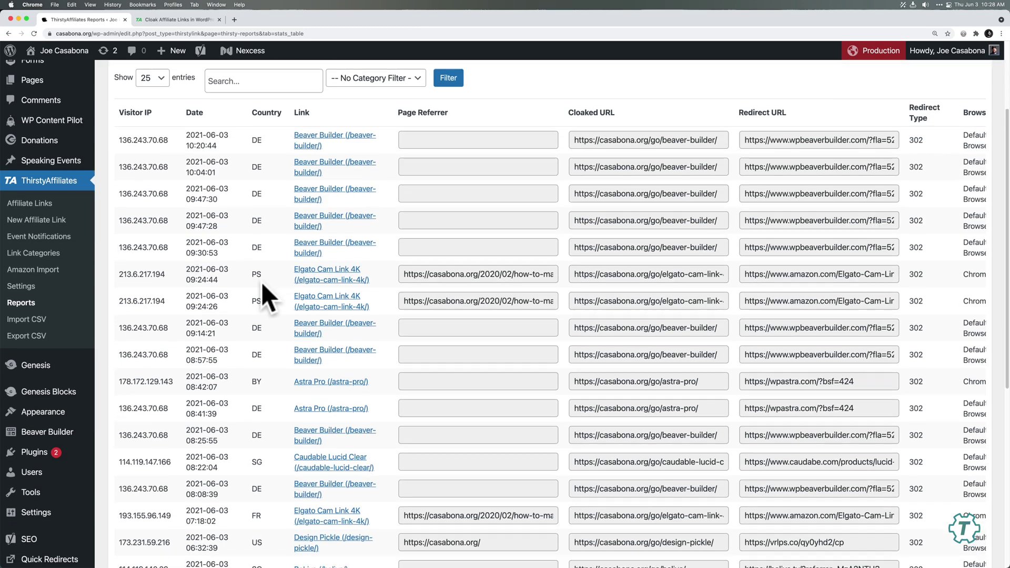
{"action": "scroll", "coordinate": [261, 283], "scroll_direction": "up", "scroll_amount": 5}
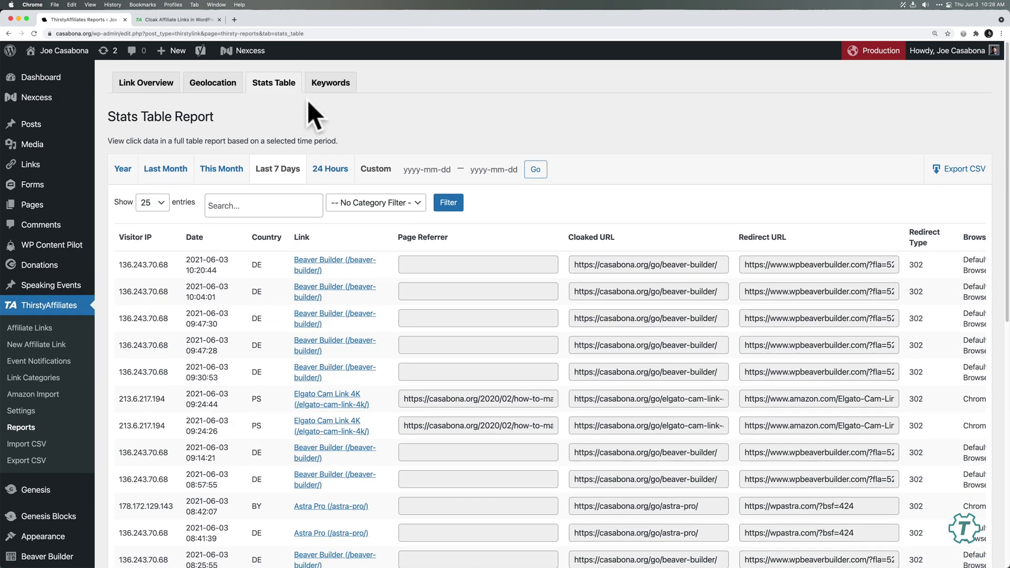
- Review the Keywords report: 214 no-keyword clicks, Elgato Cam Link 4K leading at 11
{"action": "left_click", "coordinate": [331, 85]}
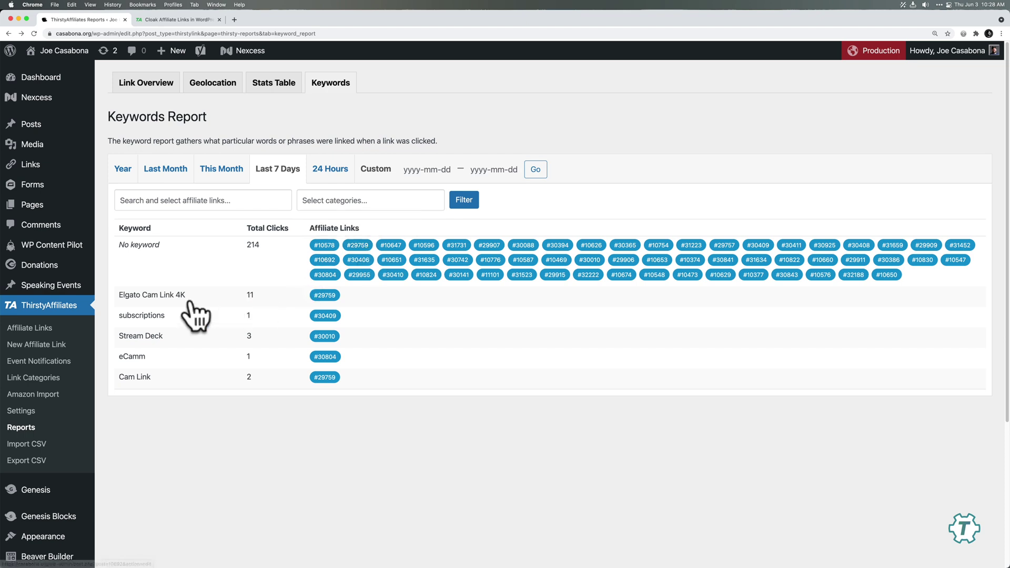
{"action": "left_click_drag", "start_coordinate": [187, 295], "coordinate": [150, 387]}
{"action": "left_click", "coordinate": [149, 386]}
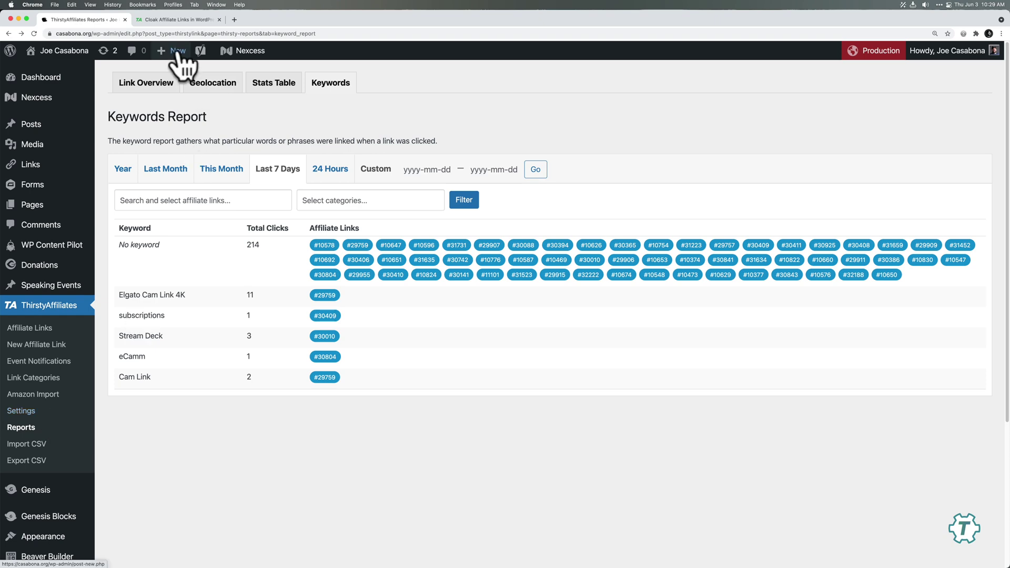
- View the ThirstyAffiliates Pro pricing plans: Advanced $149, Plus $99 and Basic $49
{"action": "left_click", "coordinate": [181, 19]}
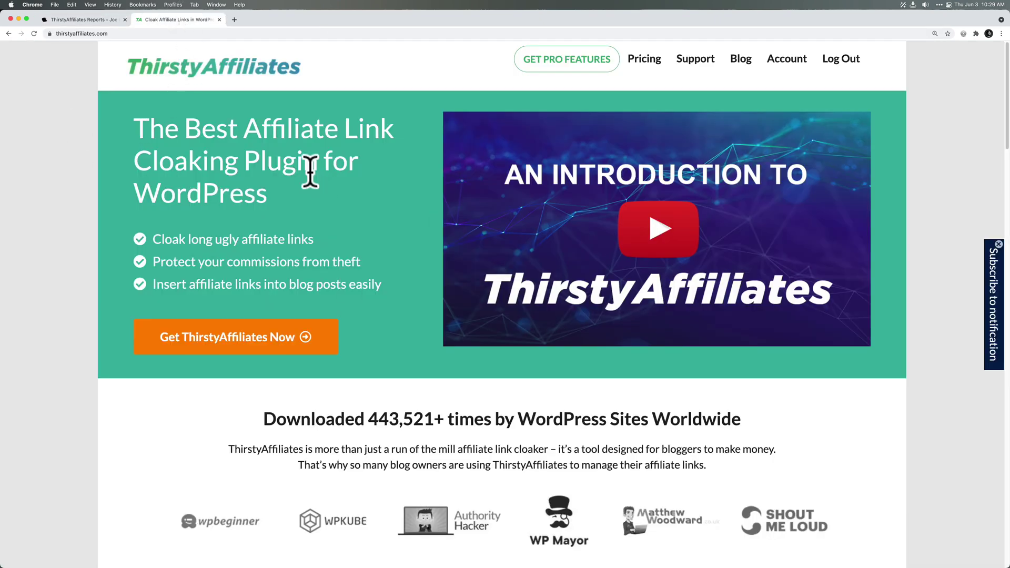
{"action": "left_click", "coordinate": [644, 65]}
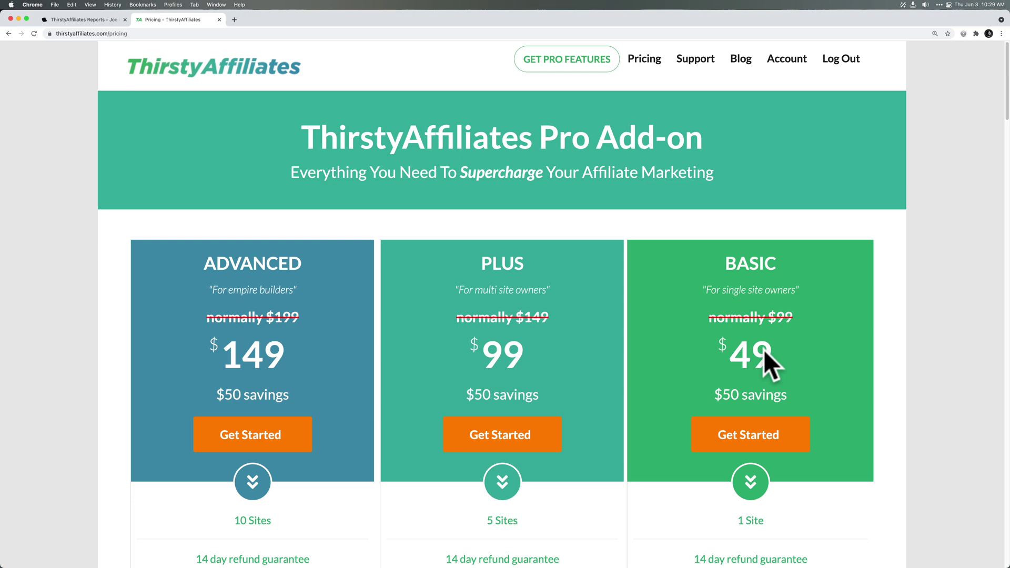
{"action": "scroll", "coordinate": [763, 350], "scroll_direction": "down", "scroll_amount": 1}
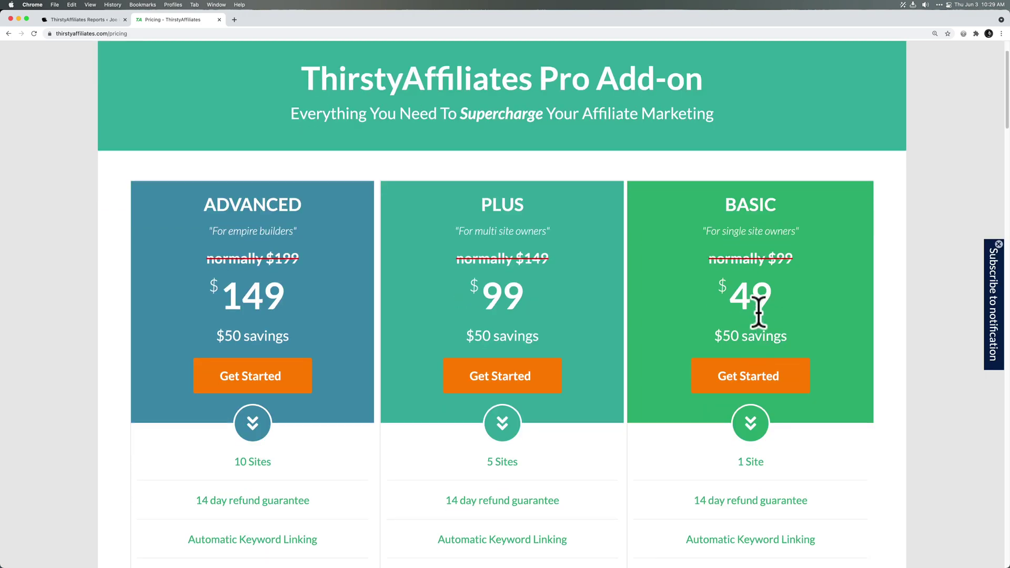
{"action": "scroll", "coordinate": [758, 314], "scroll_direction": "up", "scroll_amount": 1}
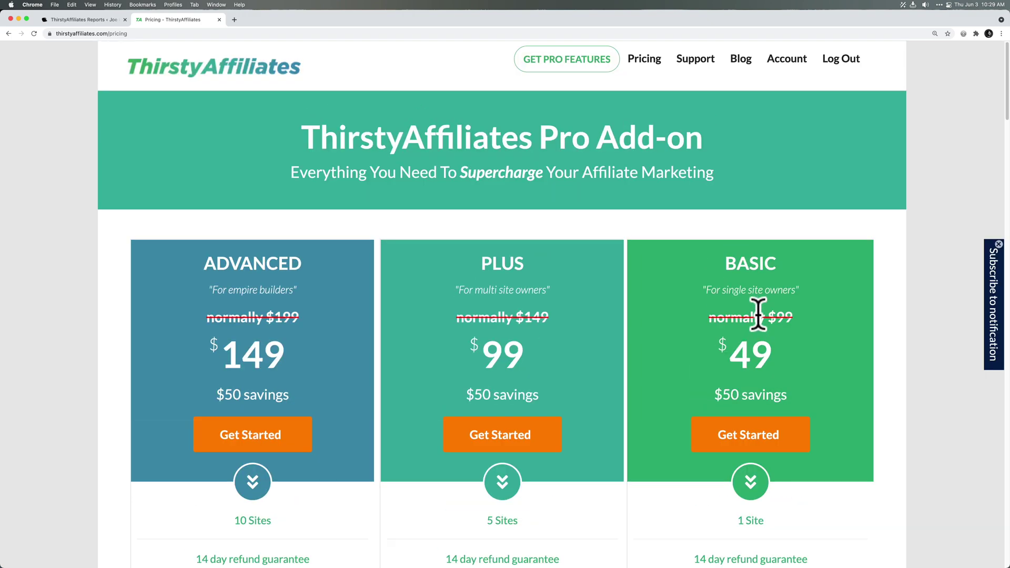